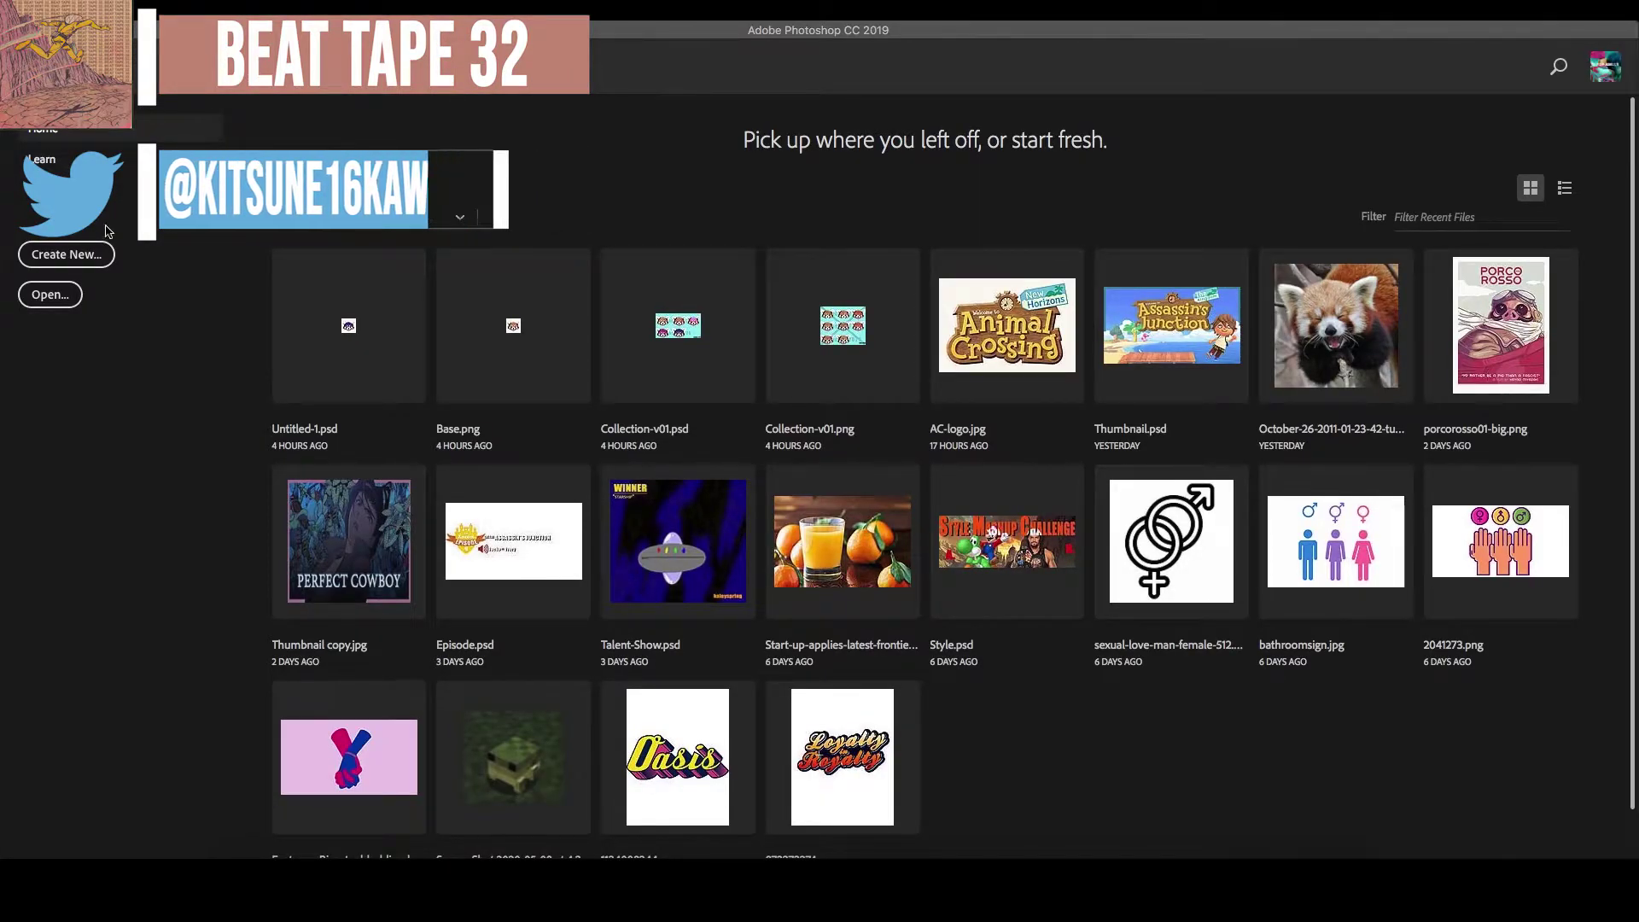
- Create a new blank 18 x 24 inch, 300 ppi document from the Art & Illustration Poster preset
{"action": "left_click", "coordinate": [67, 254]}
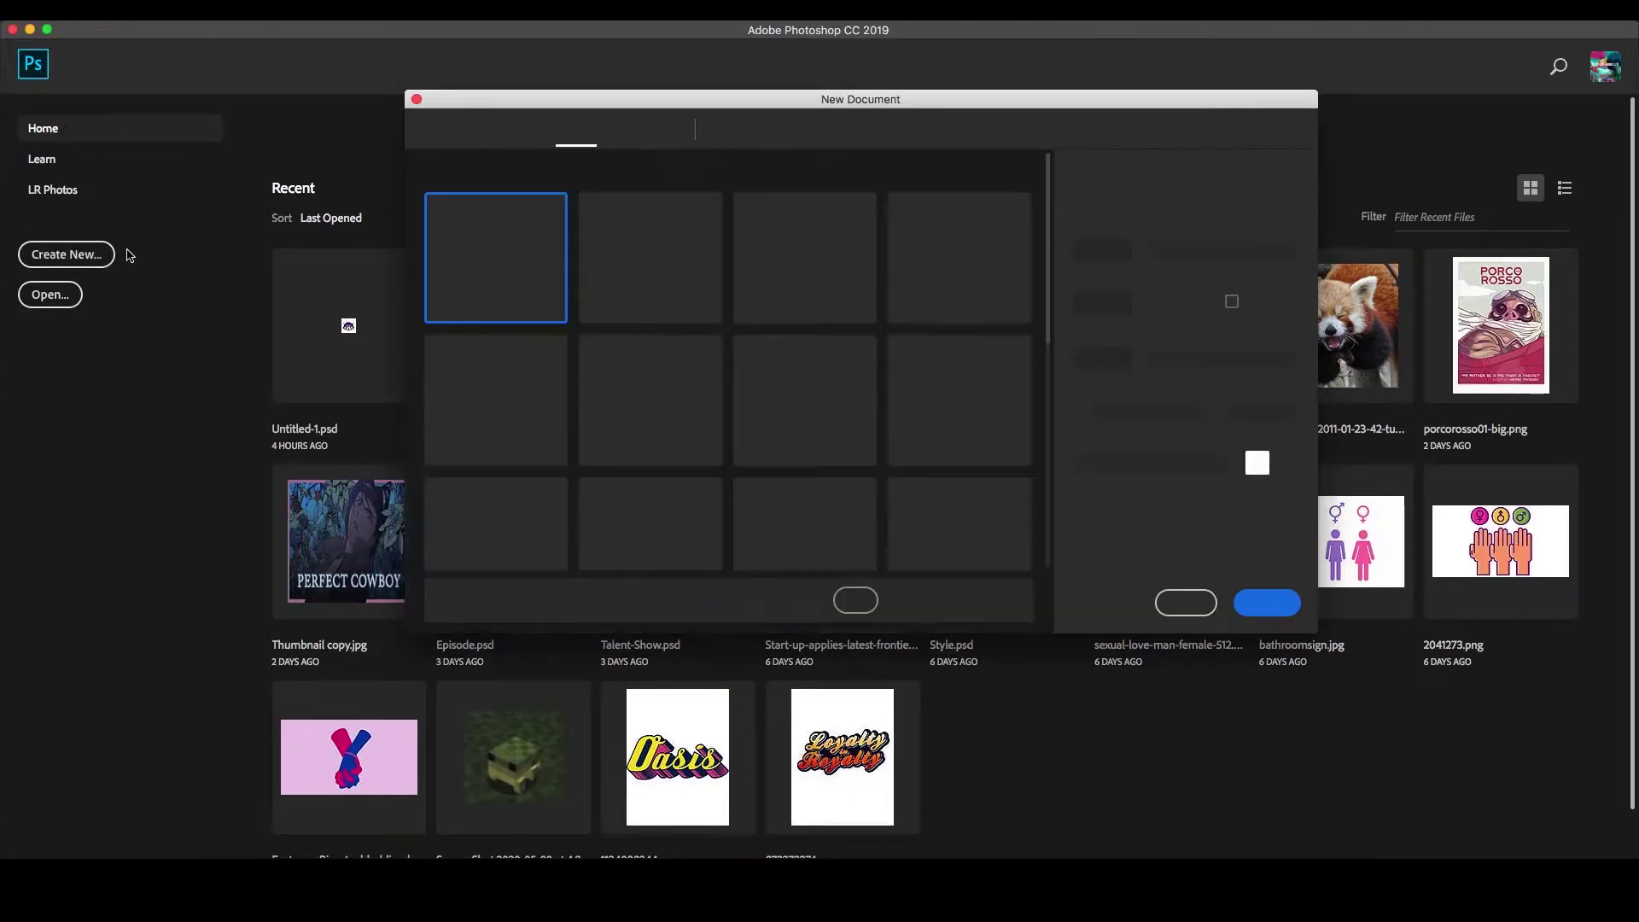
{"action": "left_click", "coordinate": [898, 130]}
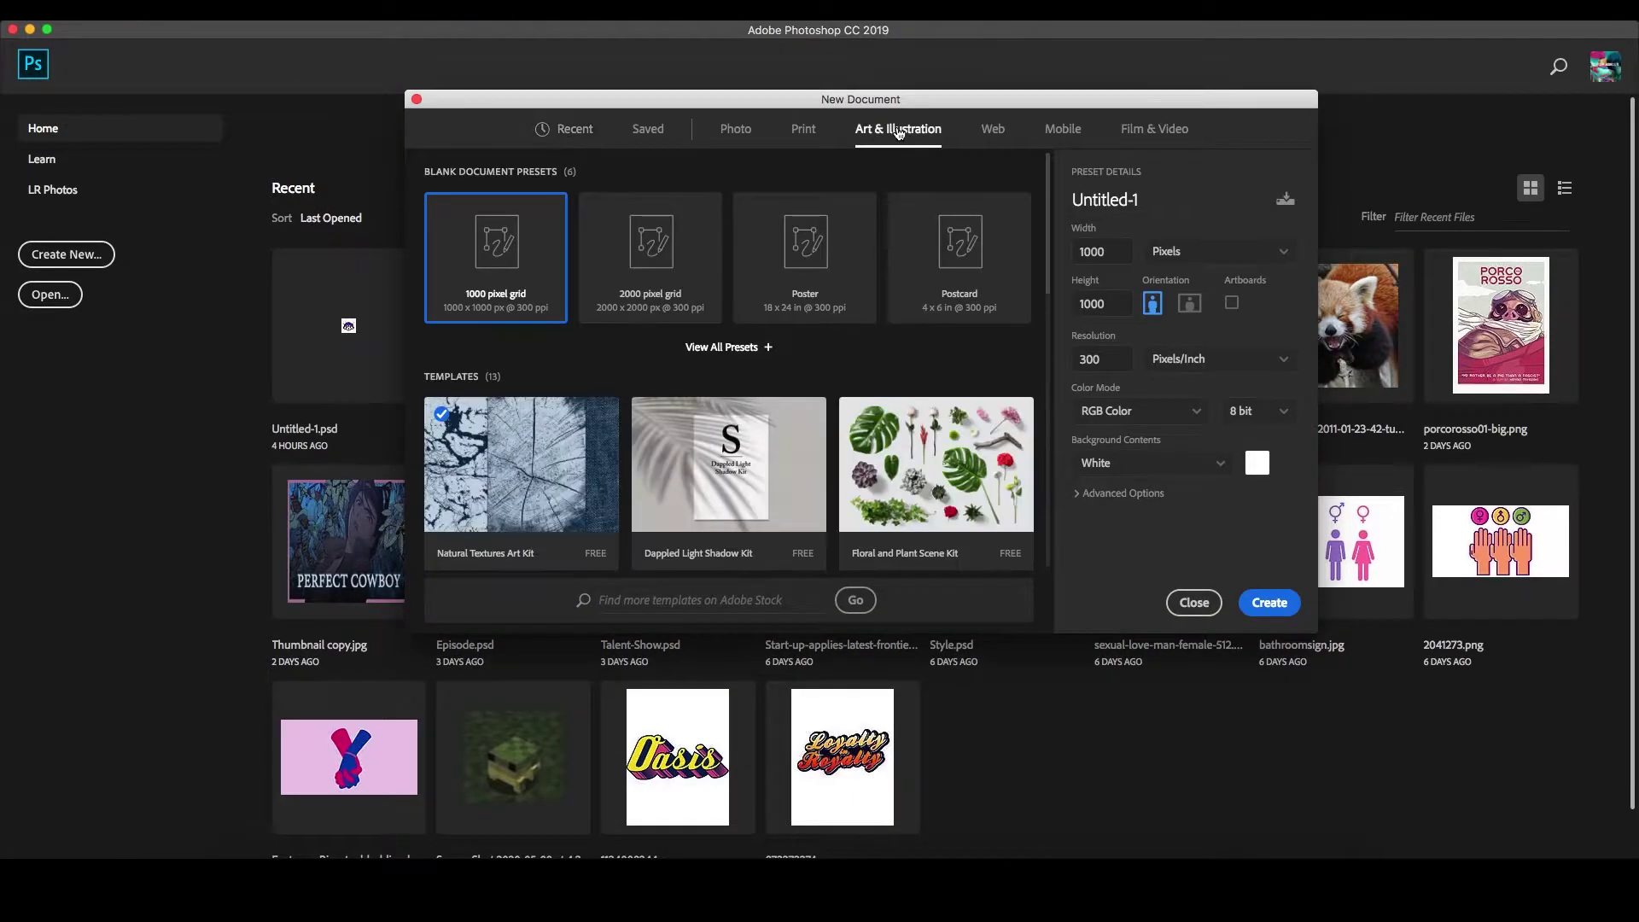
{"action": "left_click", "coordinate": [828, 244]}
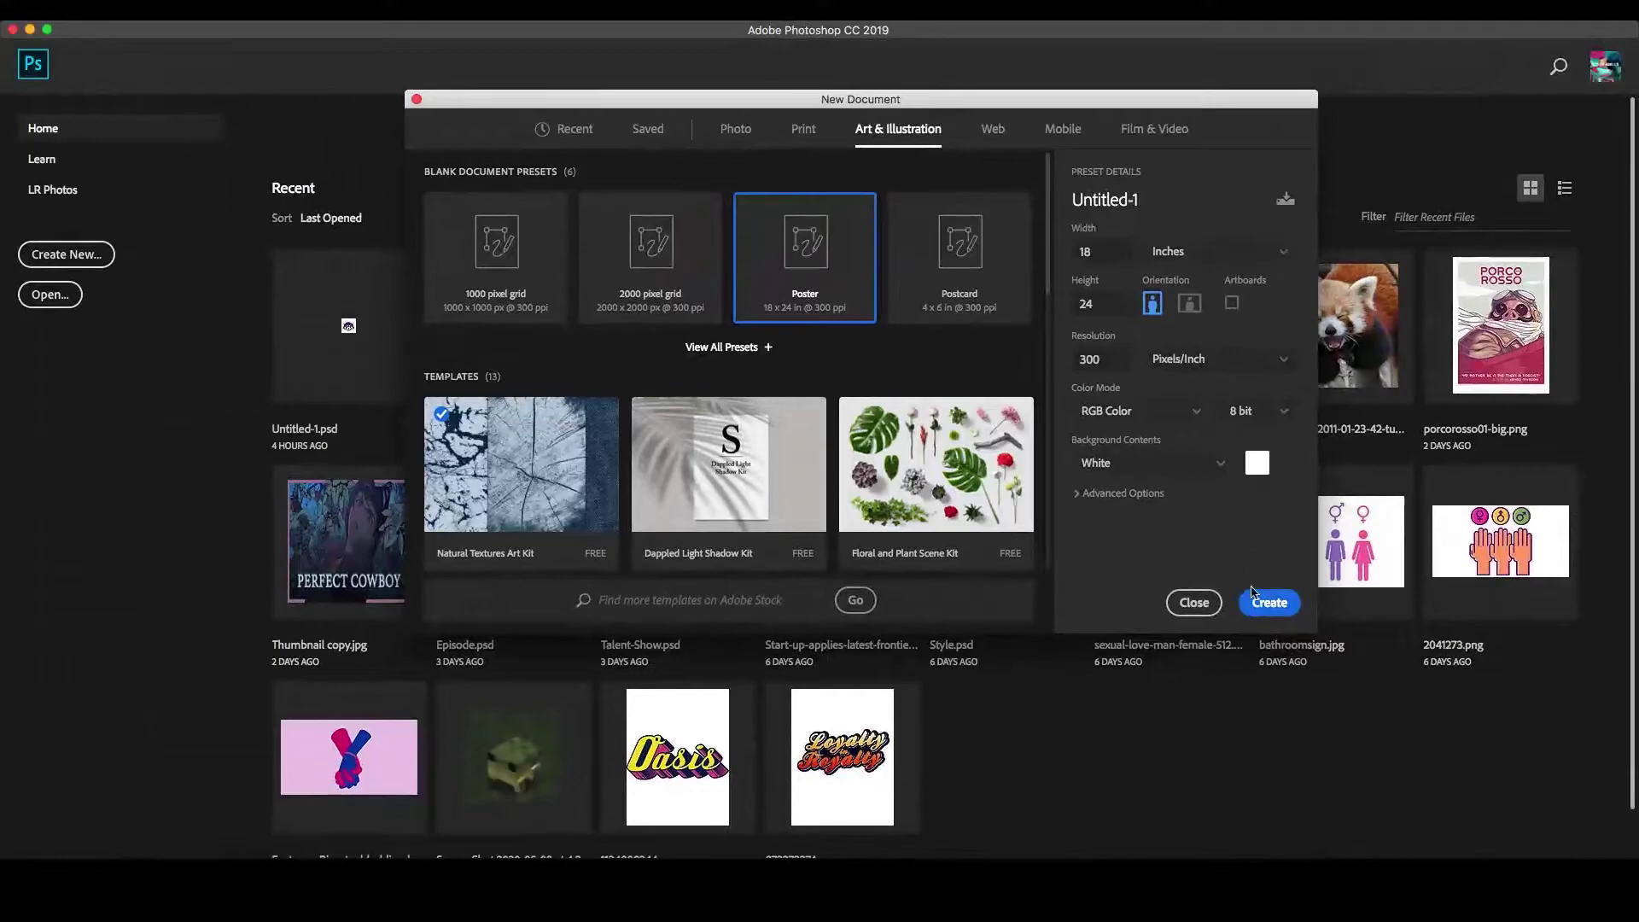
{"action": "left_click", "coordinate": [1255, 598]}
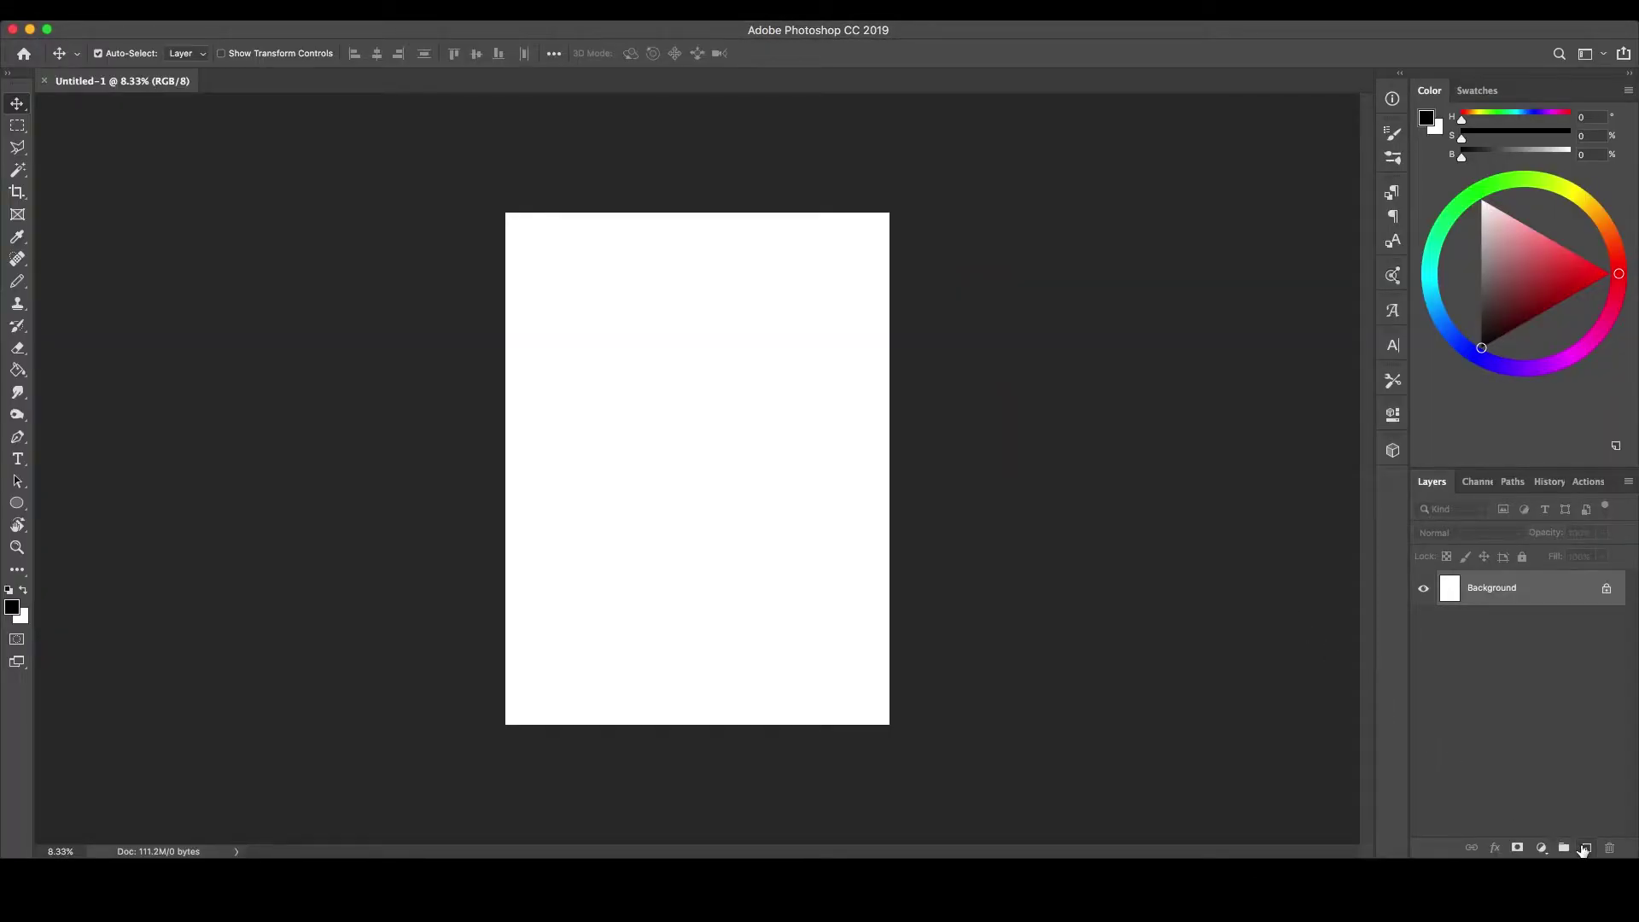
- Add a new layer and draw a large circle with the Ellipse tool in Path mode
{"action": "left_click", "coordinate": [1585, 848]}
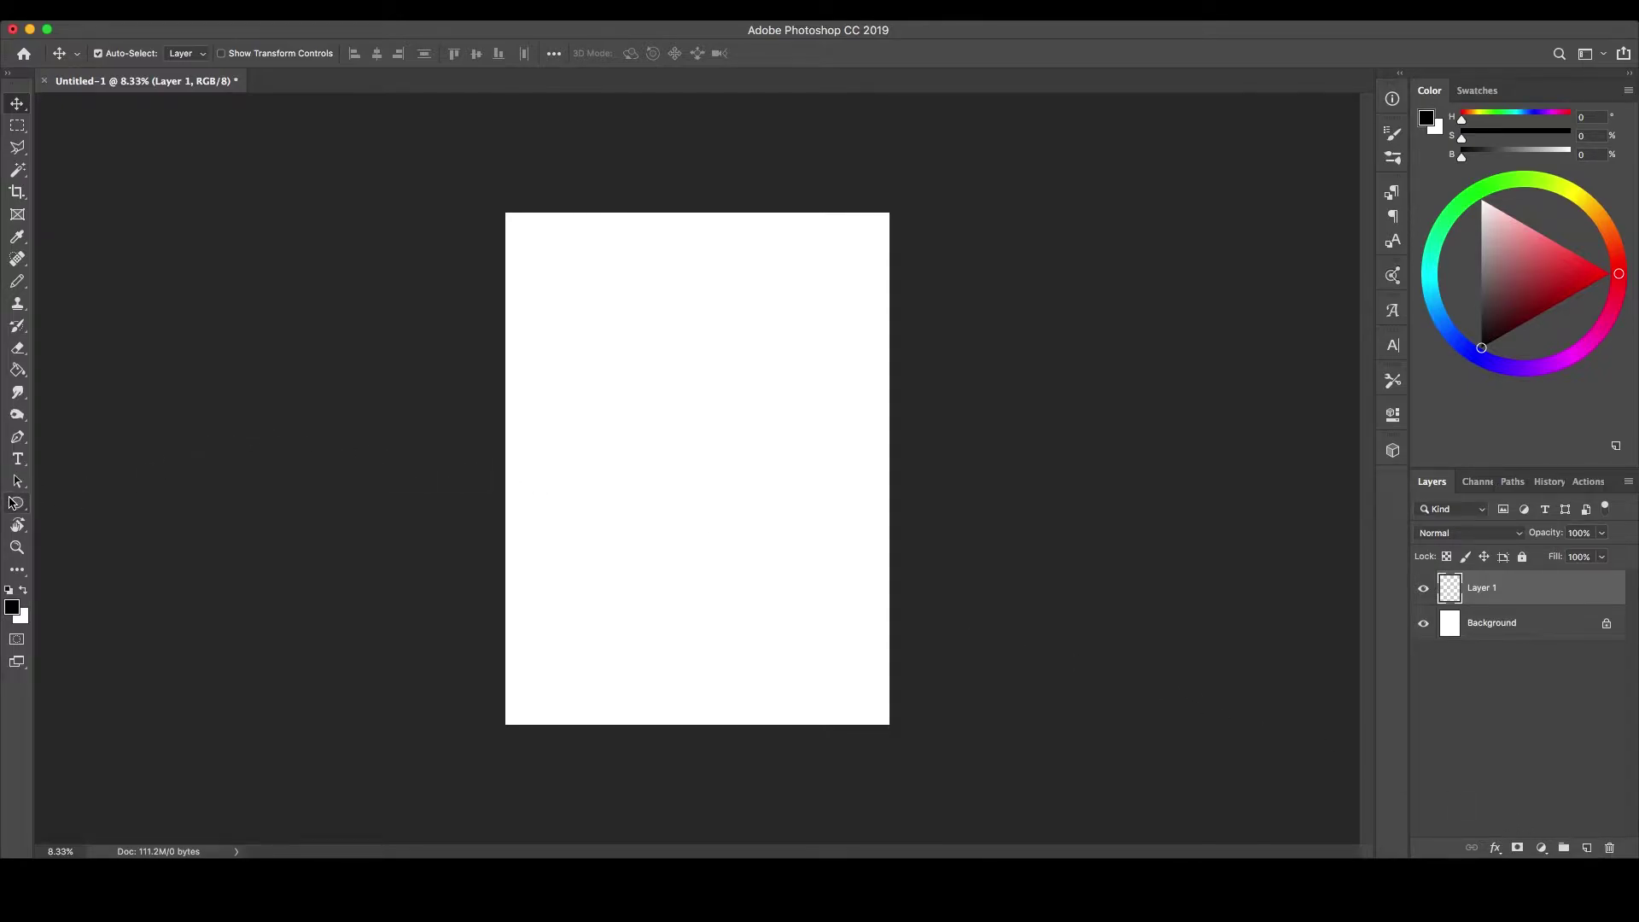
{"action": "left_click", "coordinate": [13, 503]}
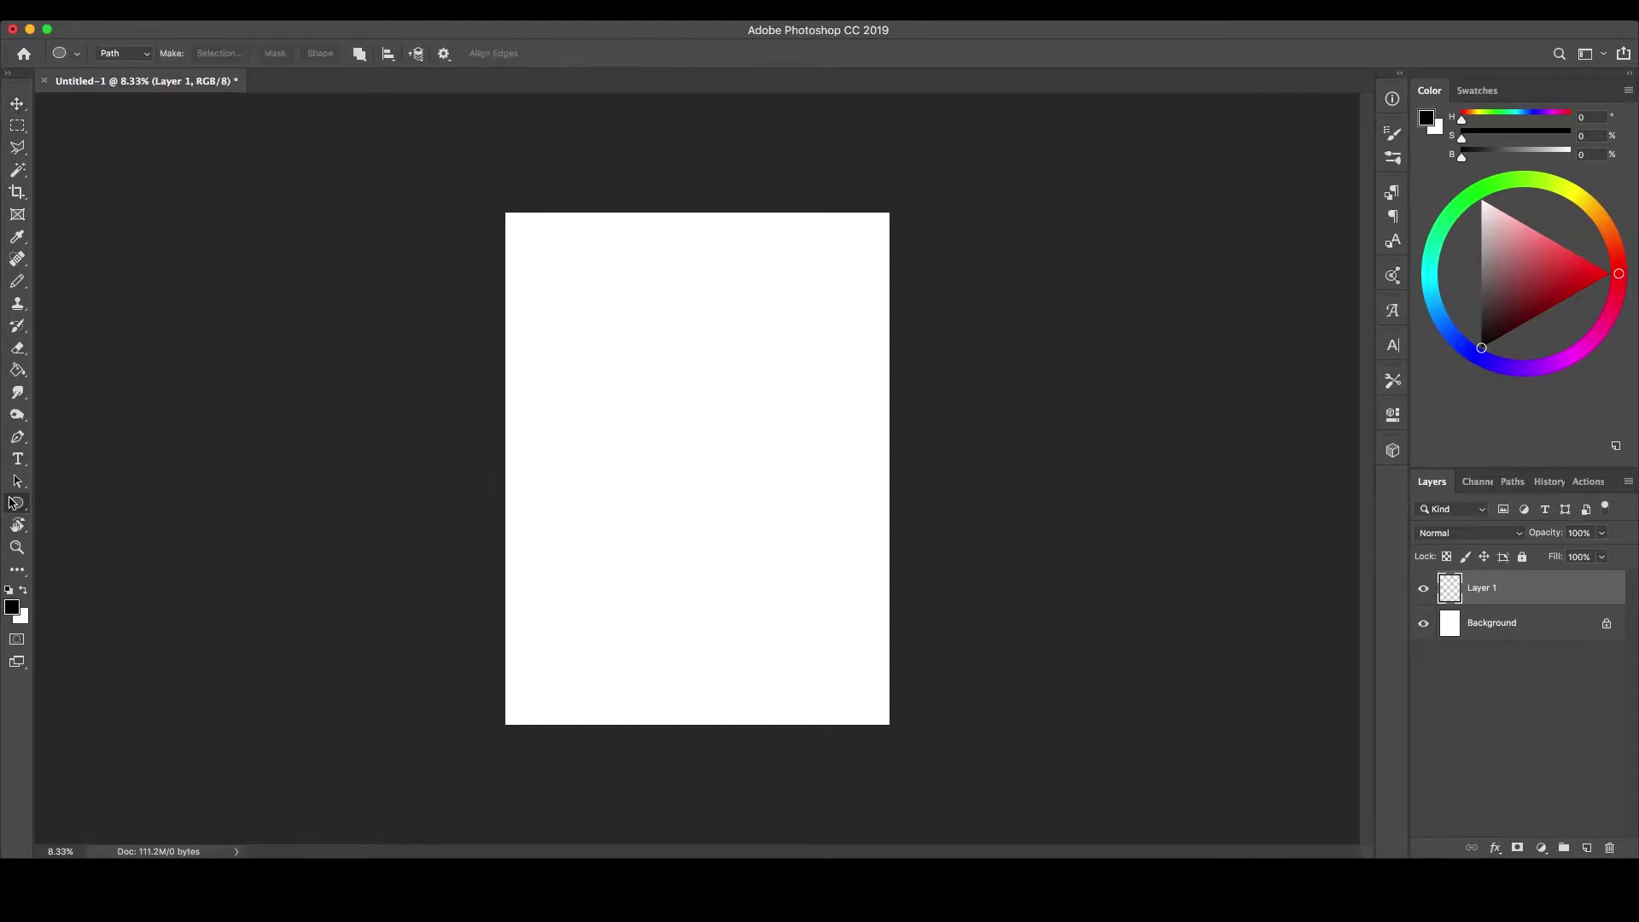
{"action": "left_click", "coordinate": [124, 56]}
{"action": "left_click", "coordinate": [120, 51]}
{"action": "left_click_drag", "start_coordinate": [532, 305], "coordinate": [840, 686]}
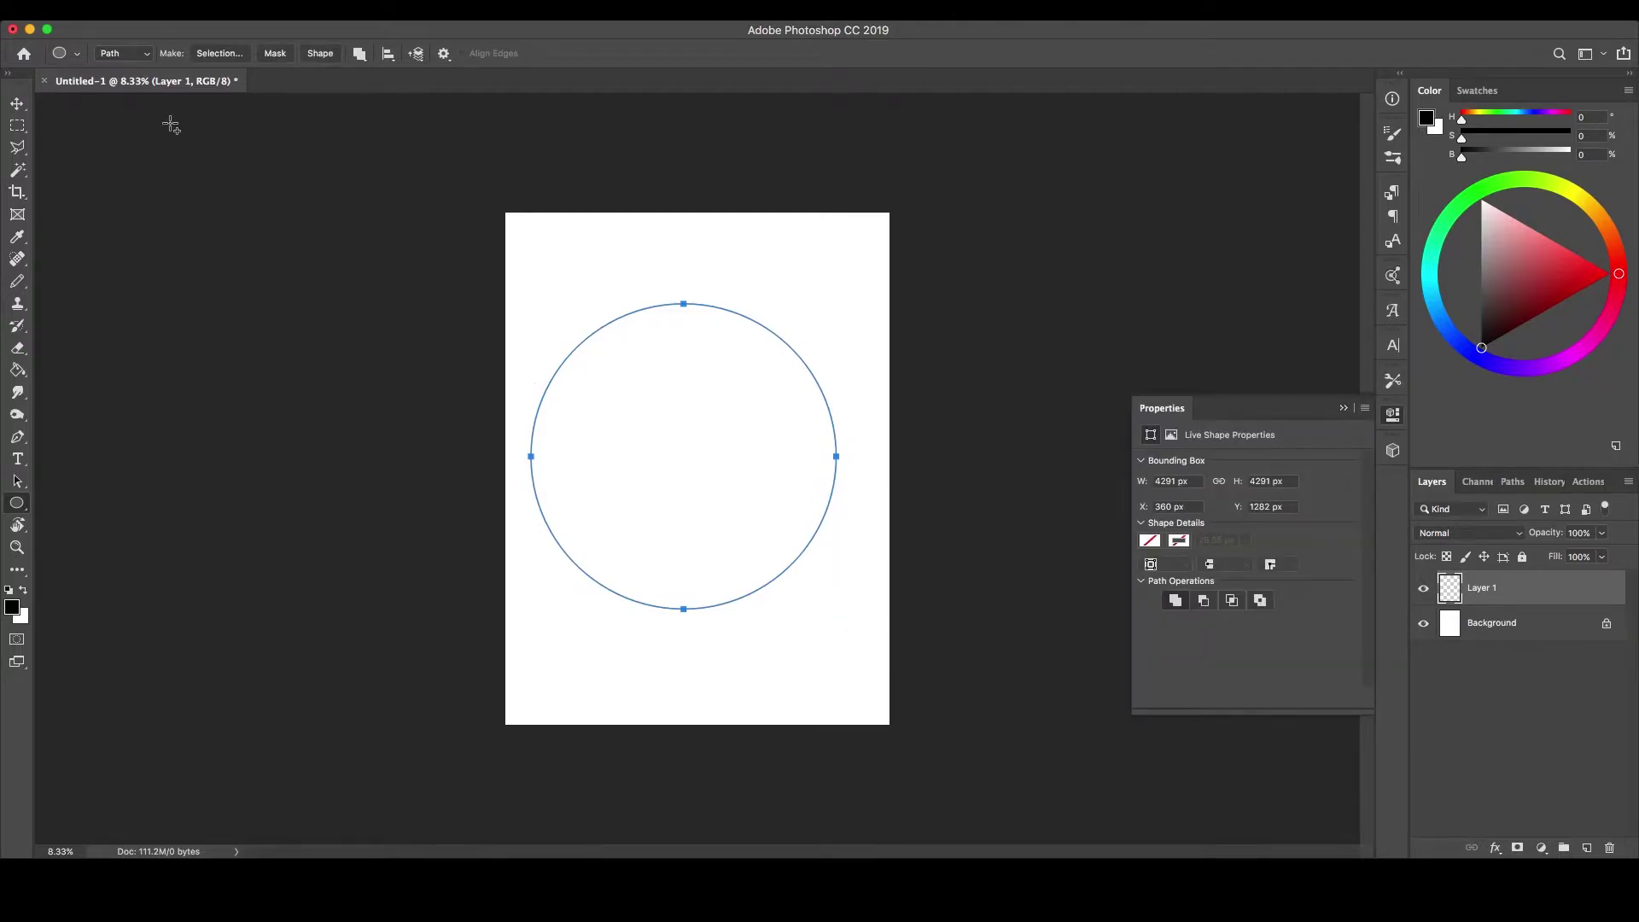
- Centre the circle path on the page using Edit > Free Transform Path
{"action": "left_click", "coordinate": [18, 104]}
{"action": "left_click", "coordinate": [190, 10]}
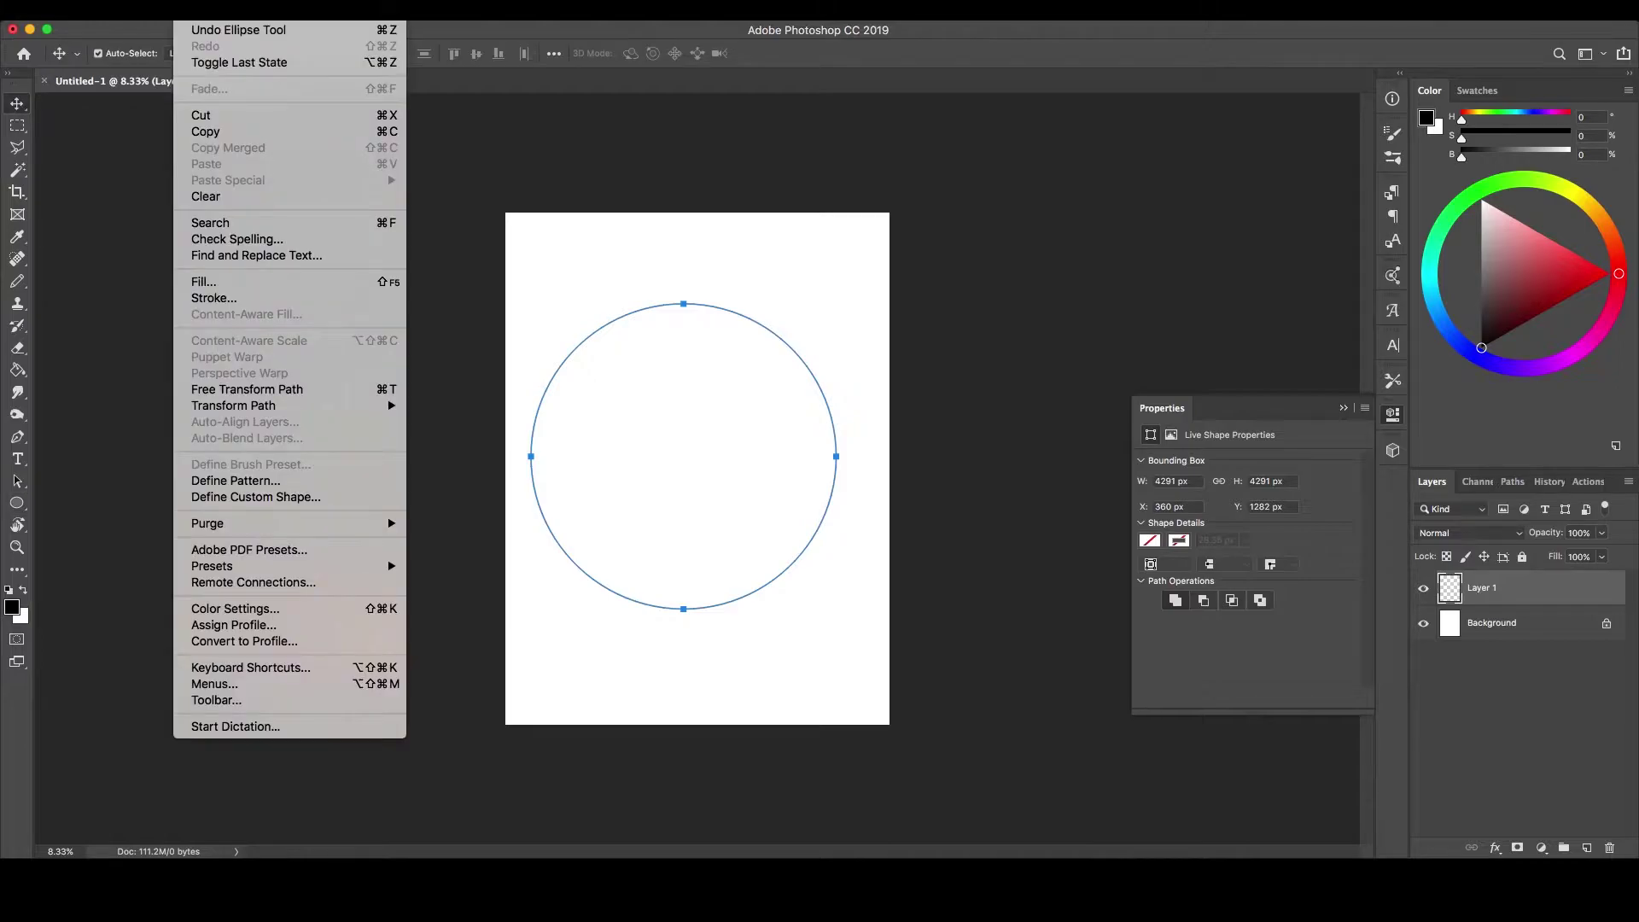
{"action": "left_click", "coordinate": [299, 390]}
{"action": "left_click_drag", "start_coordinate": [720, 453], "coordinate": [721, 461]}
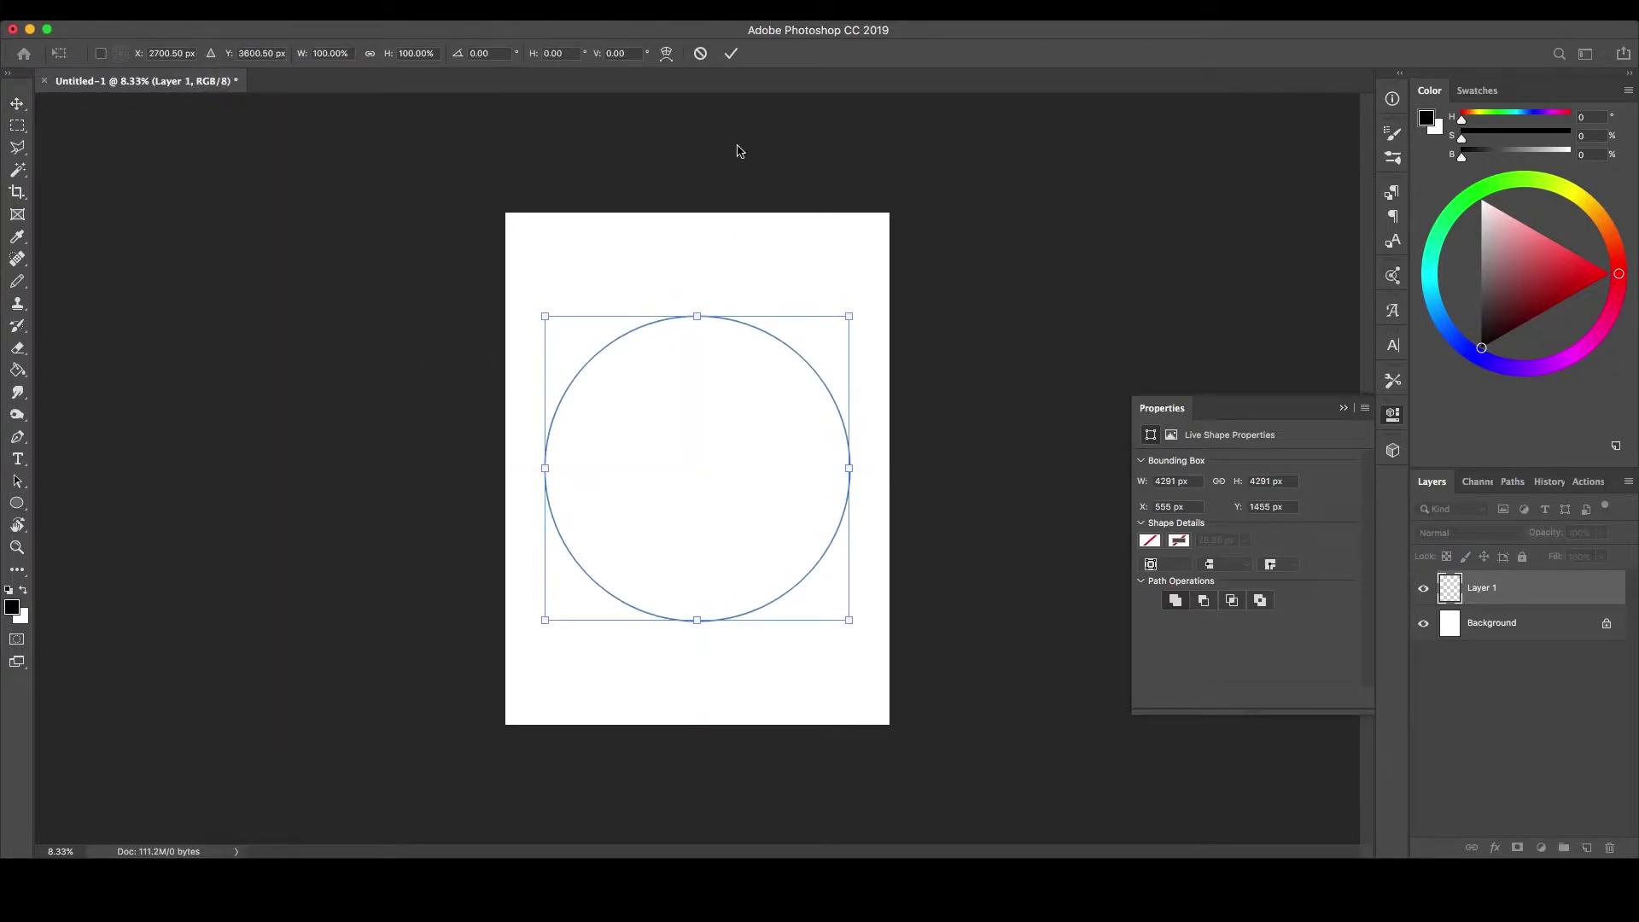
{"action": "left_click", "coordinate": [731, 55]}
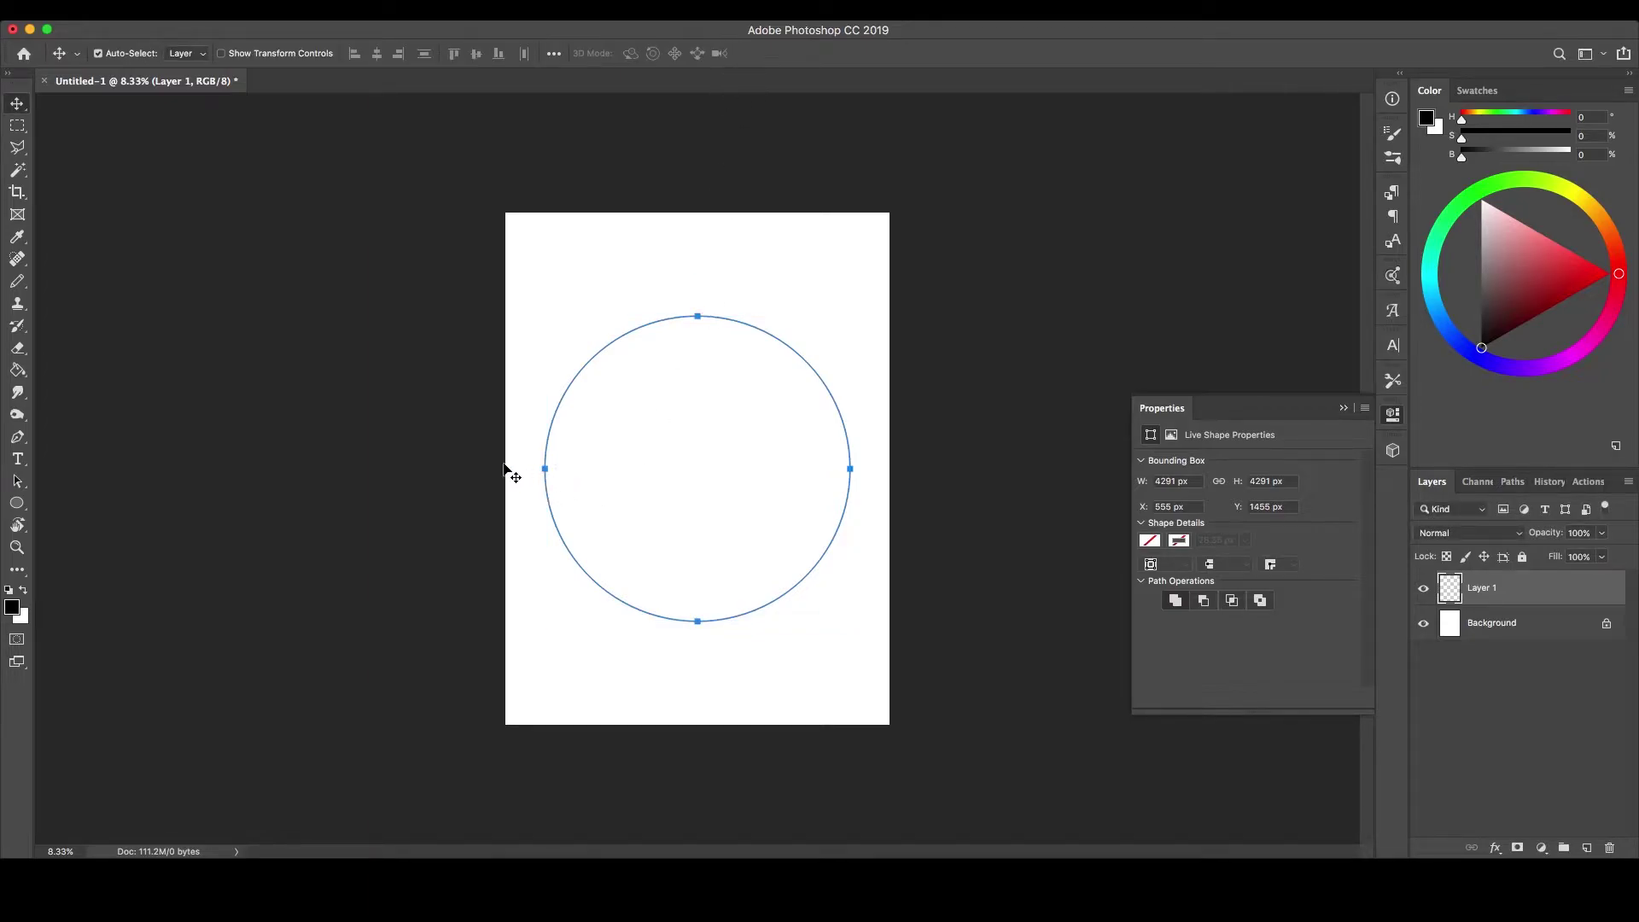
- Set the Type tool to Oswald Bold 91.01 pt with black (000000) text colour
{"action": "key", "text": "t"}
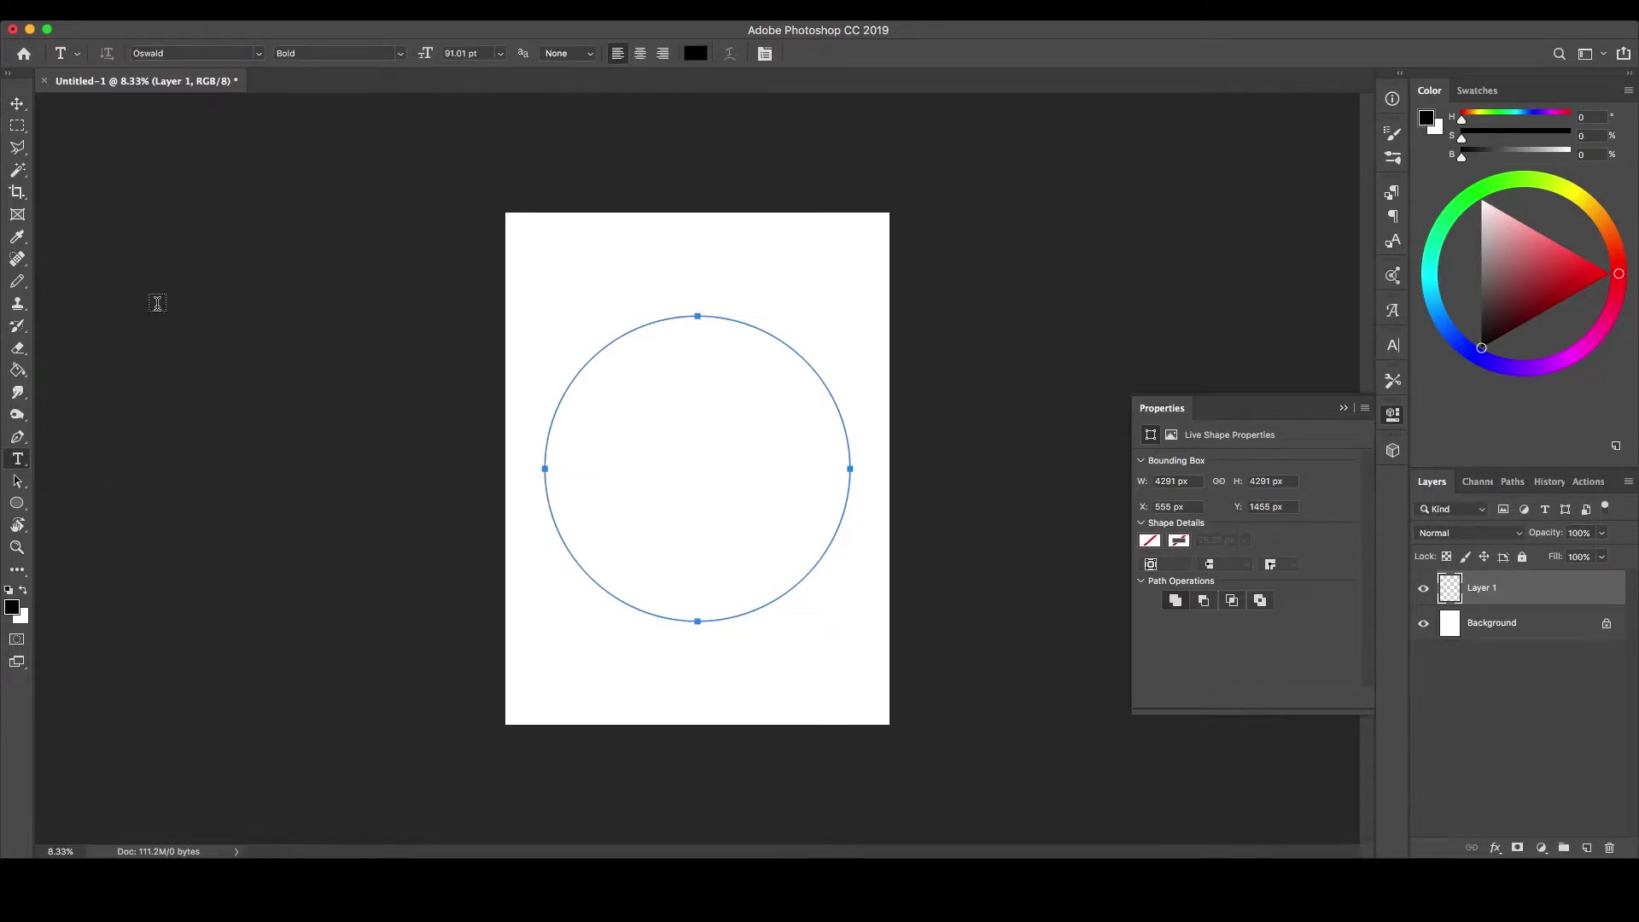
{"action": "left_click", "coordinate": [259, 54]}
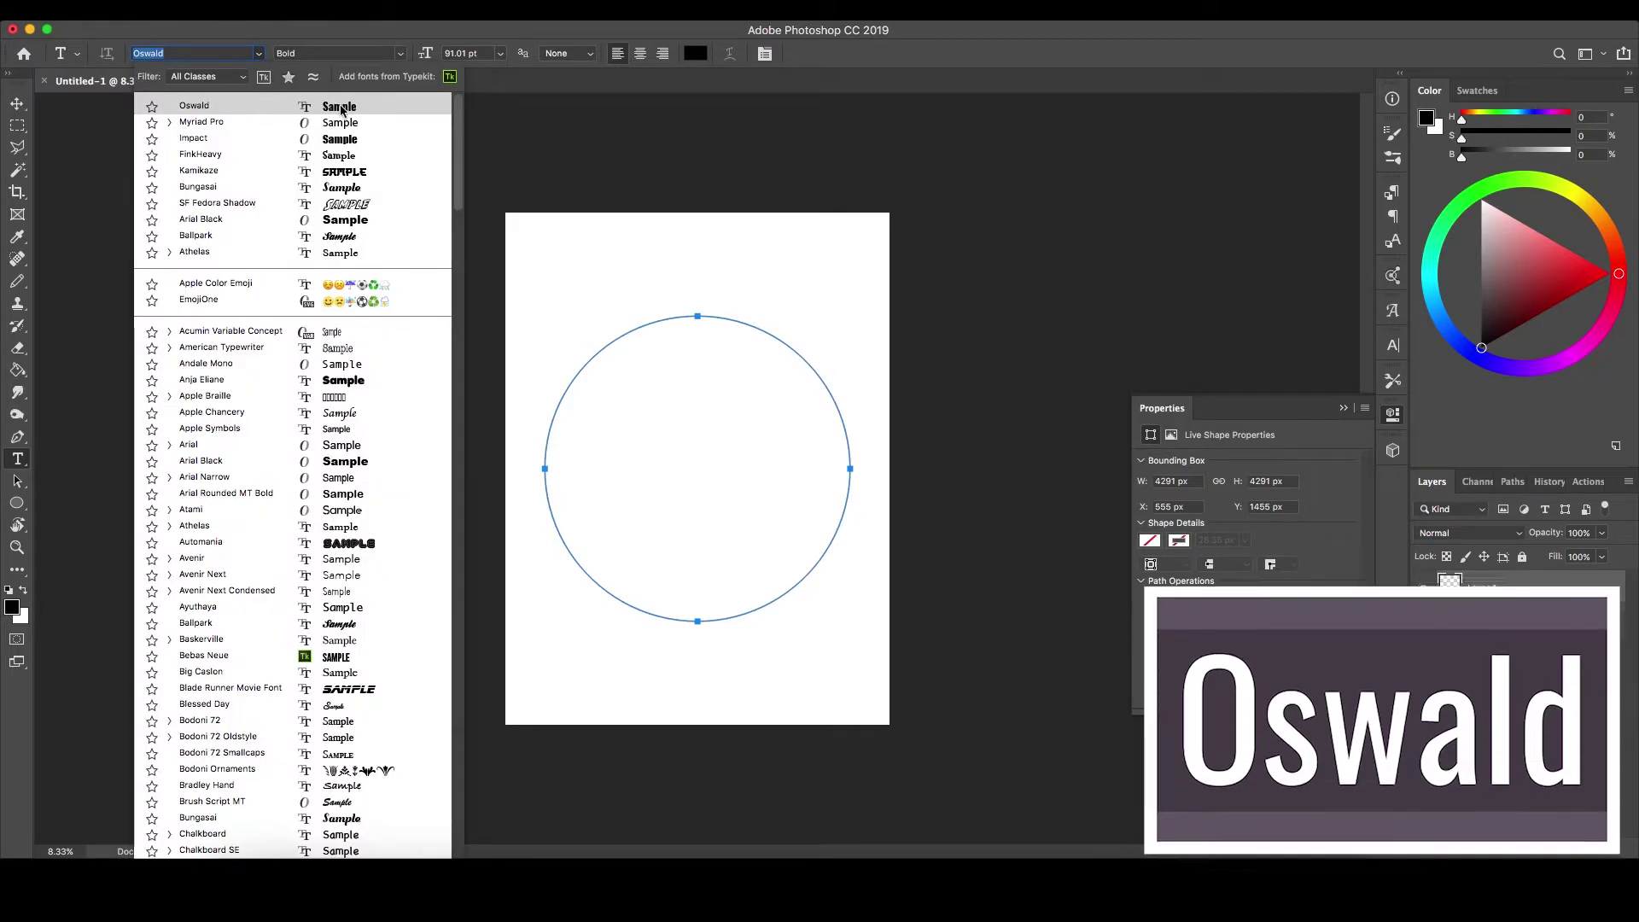
{"action": "left_click", "coordinate": [154, 105]}
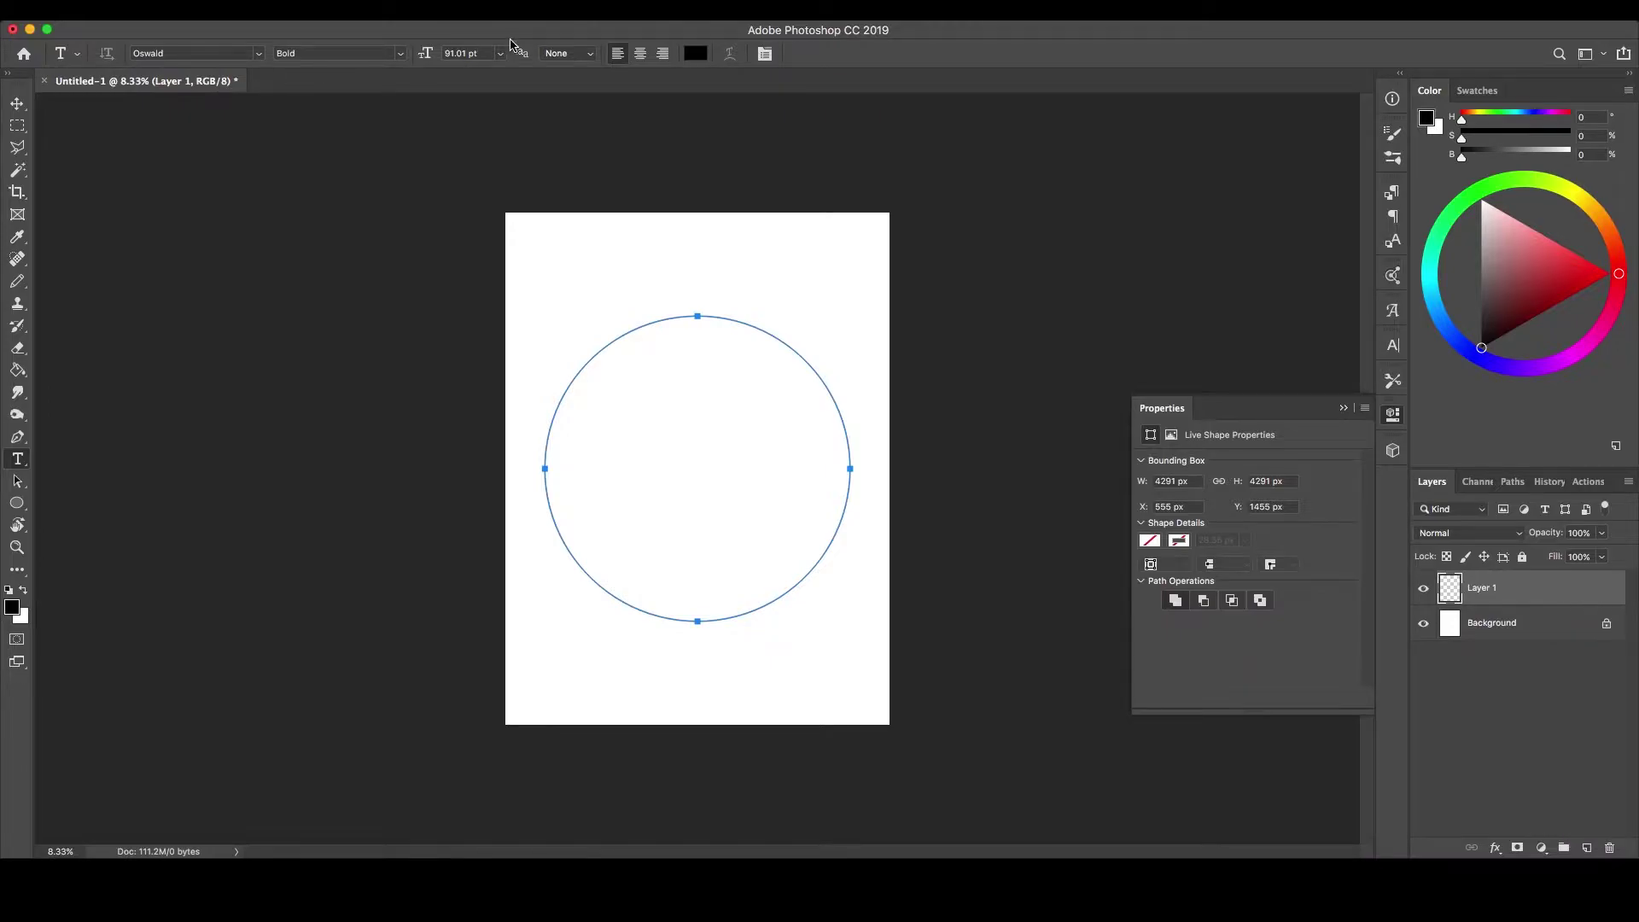
{"action": "left_click", "coordinate": [694, 54]}
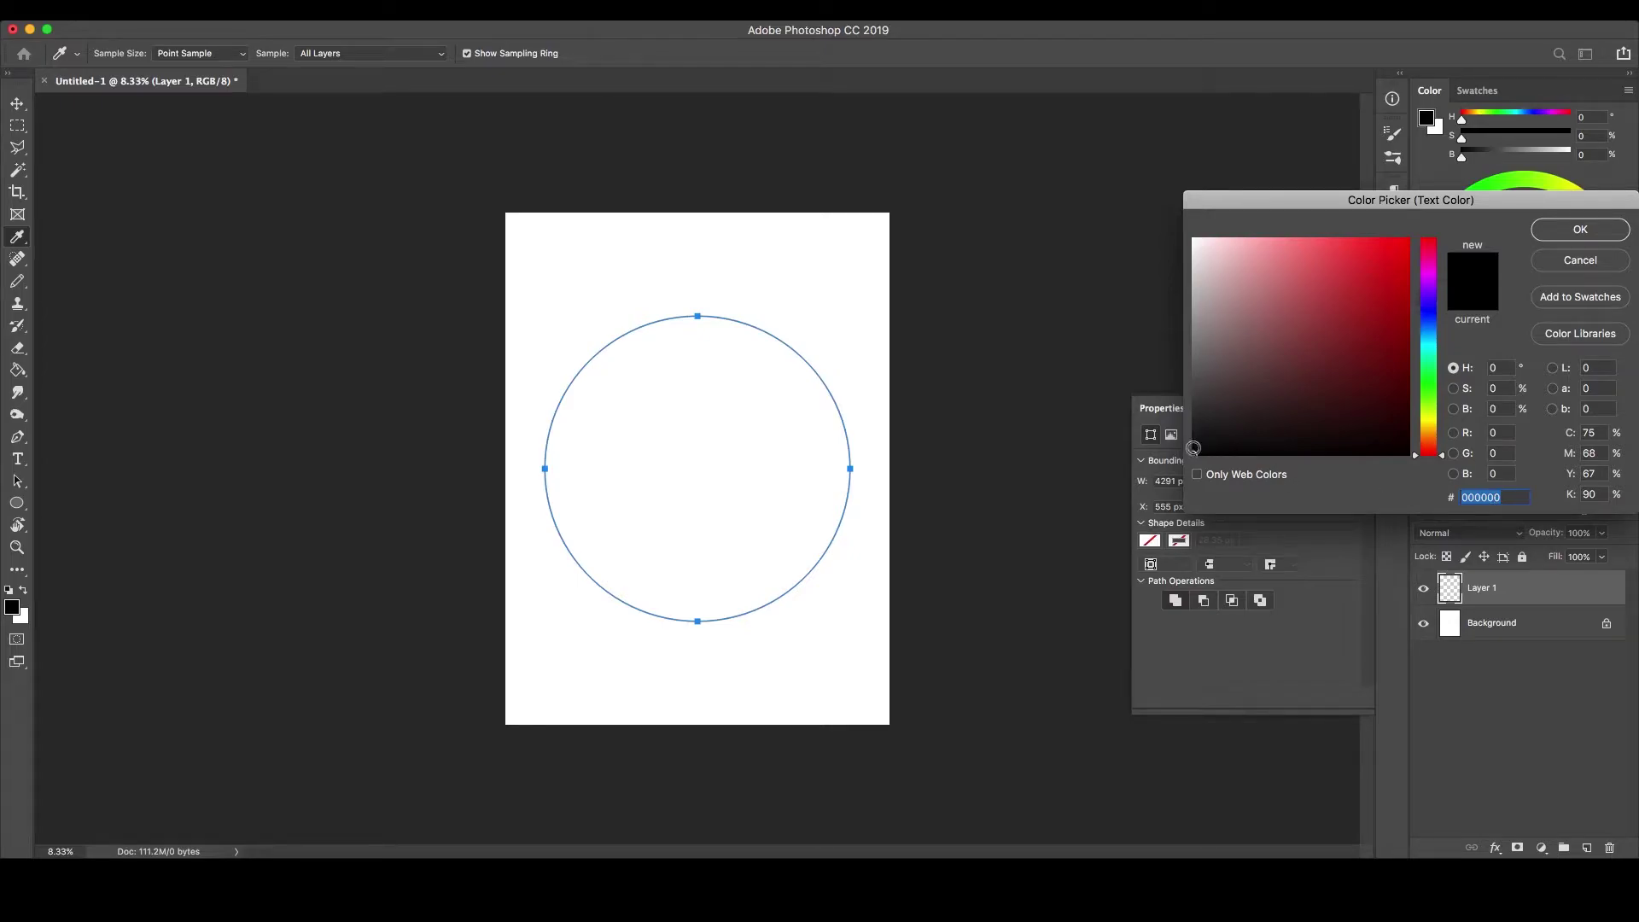
{"action": "left_click", "coordinate": [1579, 239]}
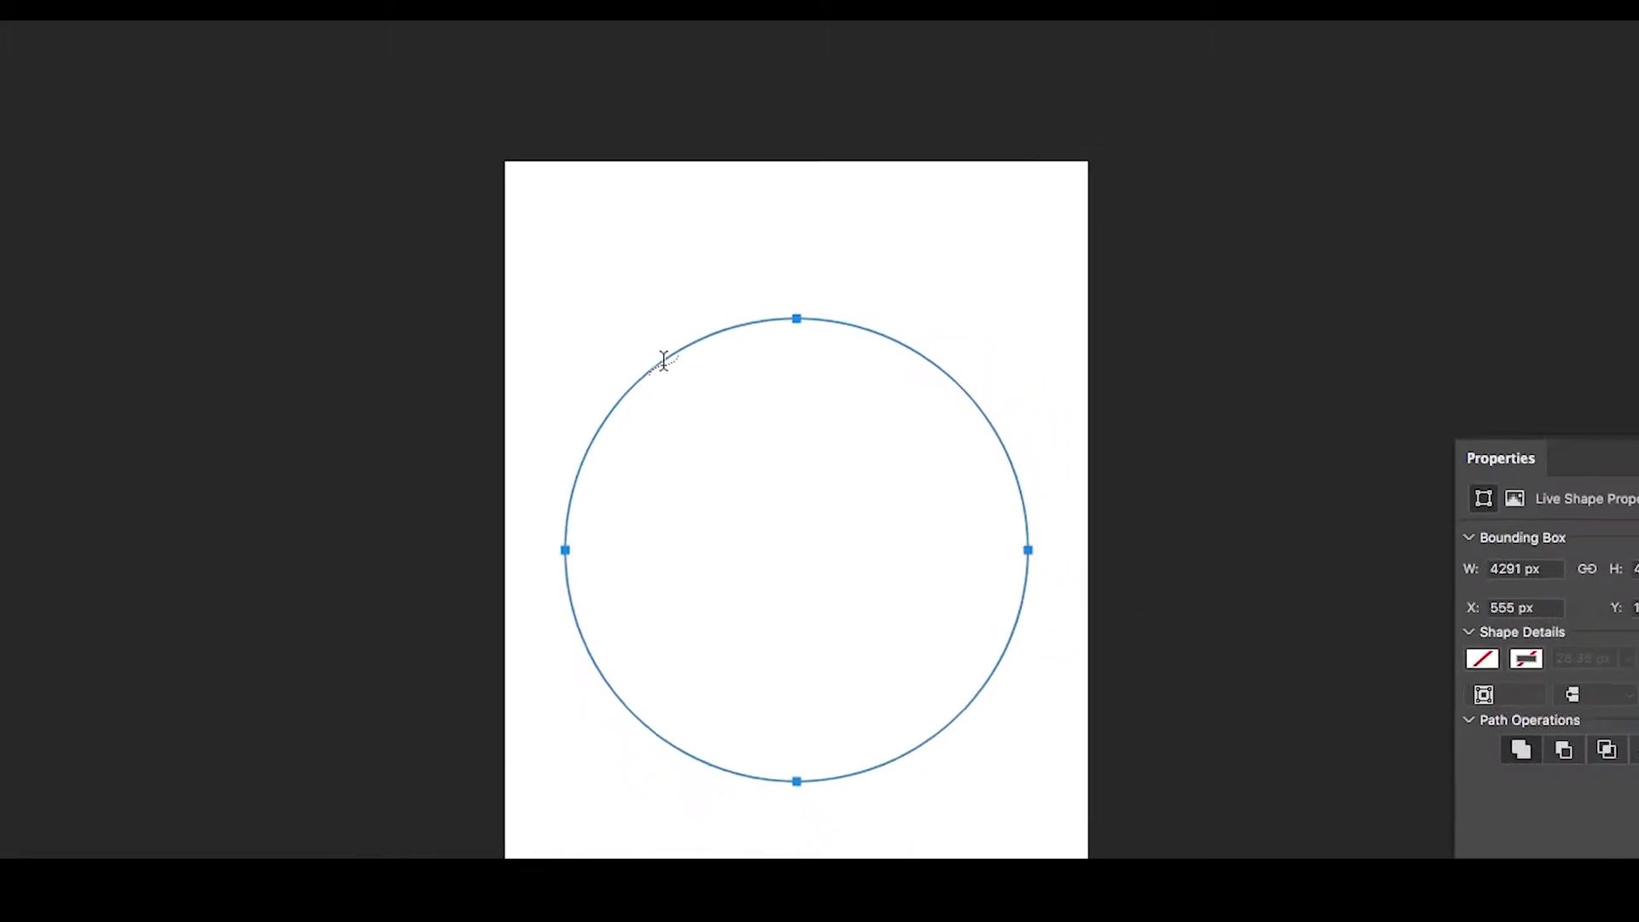
- Type 'How To Adobe: How To Put Text In A Circle' along the circle path and commit it
{"action": "left_click", "coordinate": [663, 359]}
{"action": "type", "text": "How To Adob"}
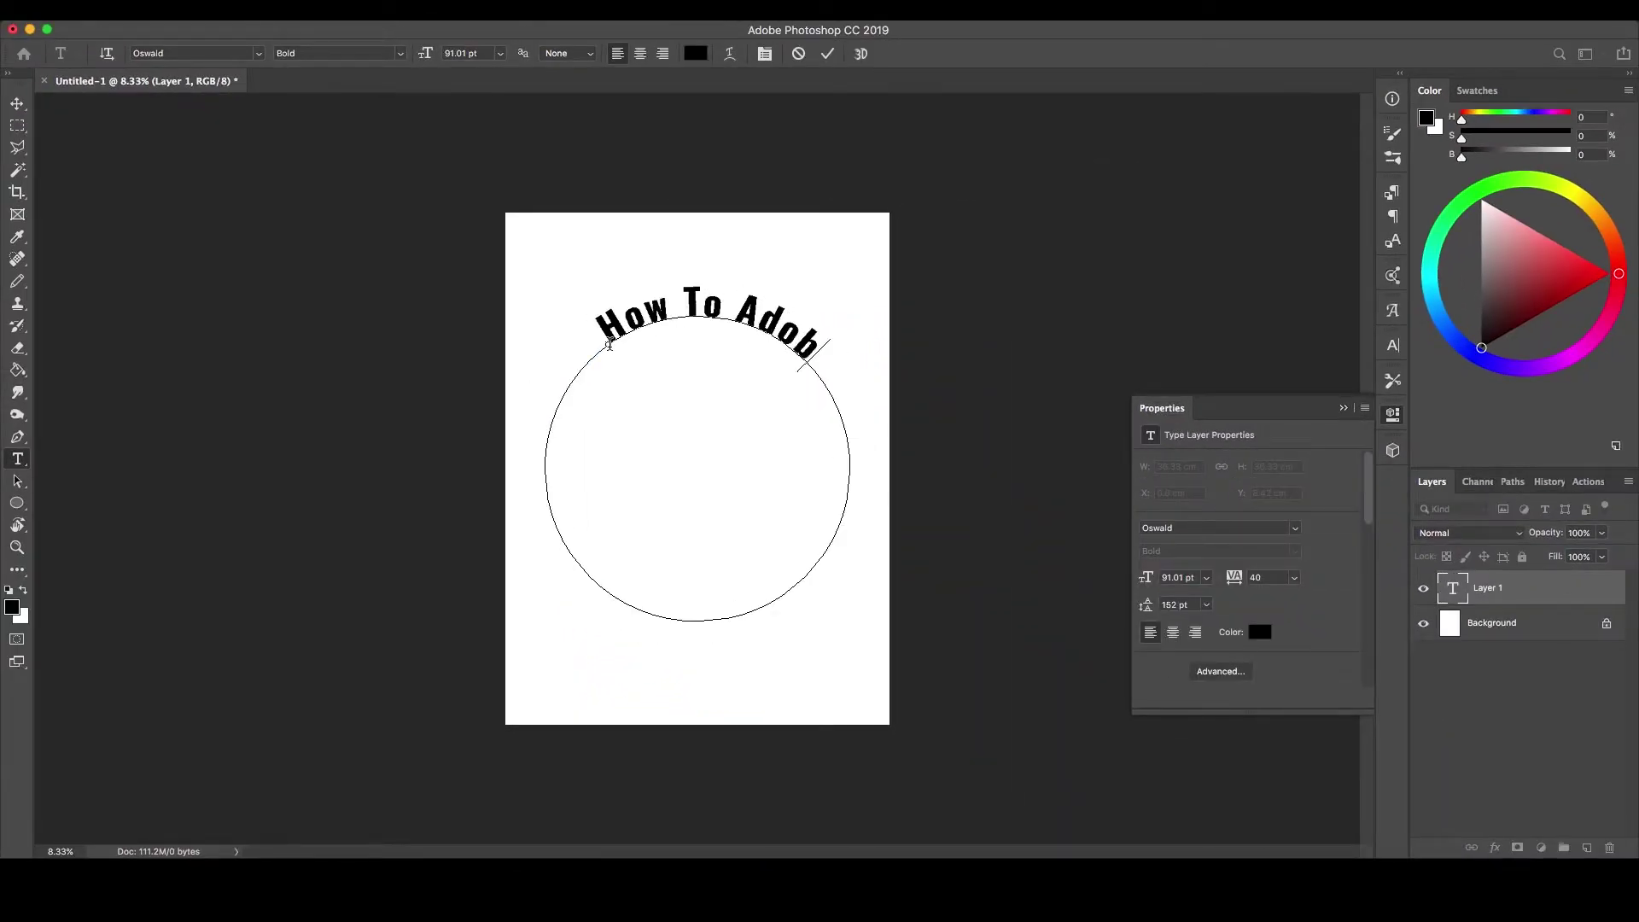
{"action": "type", "text": "e: How To Put Text In A C"}
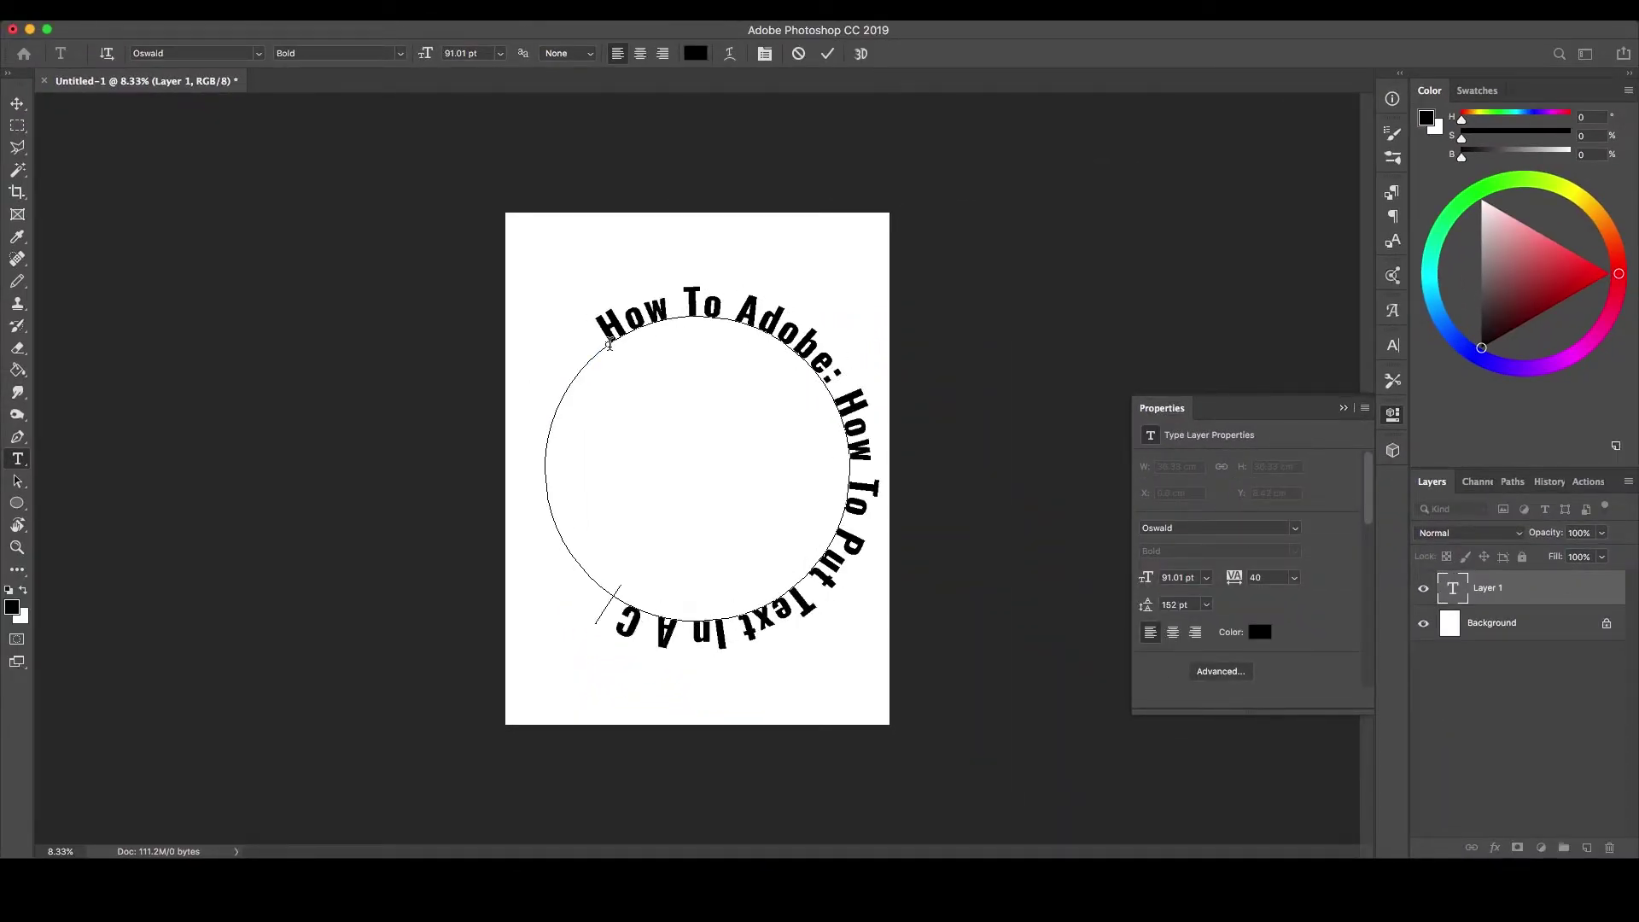
{"action": "type", "text": "ircle Using Phot"}
{"action": "key", "text": "BackSpace"}
{"action": "key", "text": "BackSpace"}
{"action": "key", "text": "BackSpace"}
{"action": "key", "text": "BackSpace"}
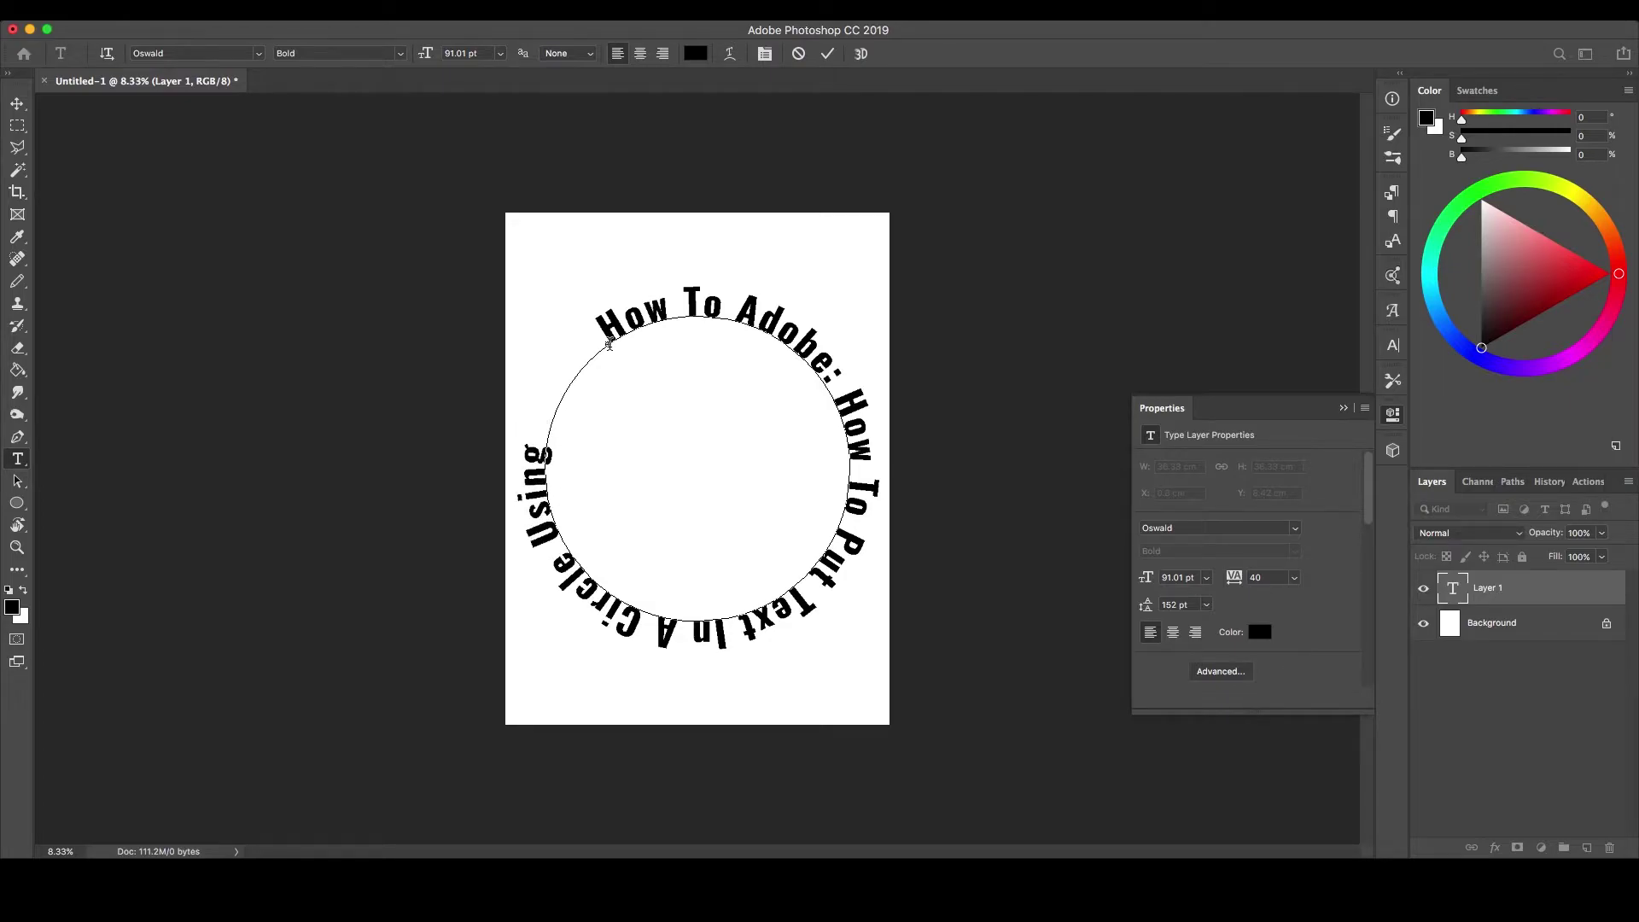
{"action": "key", "text": "BackSpace"}
{"action": "key", "text": "BackSpace"}
{"action": "key", "text": "BackSpace"}
{"action": "key", "text": "BackSpace"}
{"action": "key", "text": "BackSpace"}
{"action": "key", "text": "BackSpace"}
{"action": "key", "text": "super+Return"}
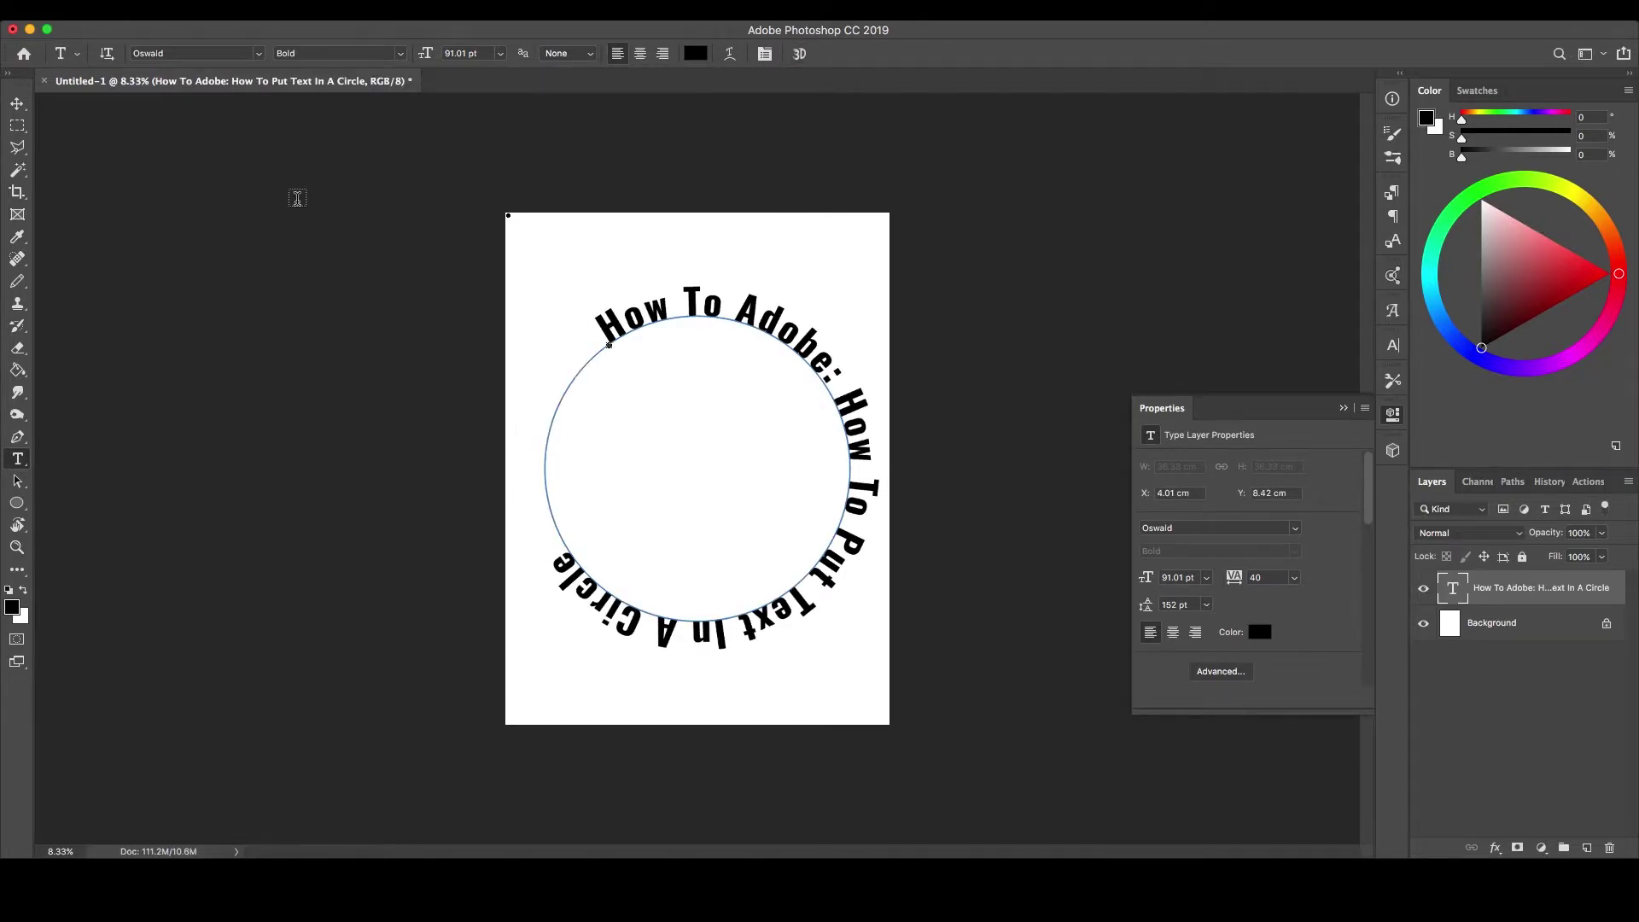
- Slide the path text's start and end points around to the circle's lower left with Path Selection
{"action": "left_click", "coordinate": [18, 480]}
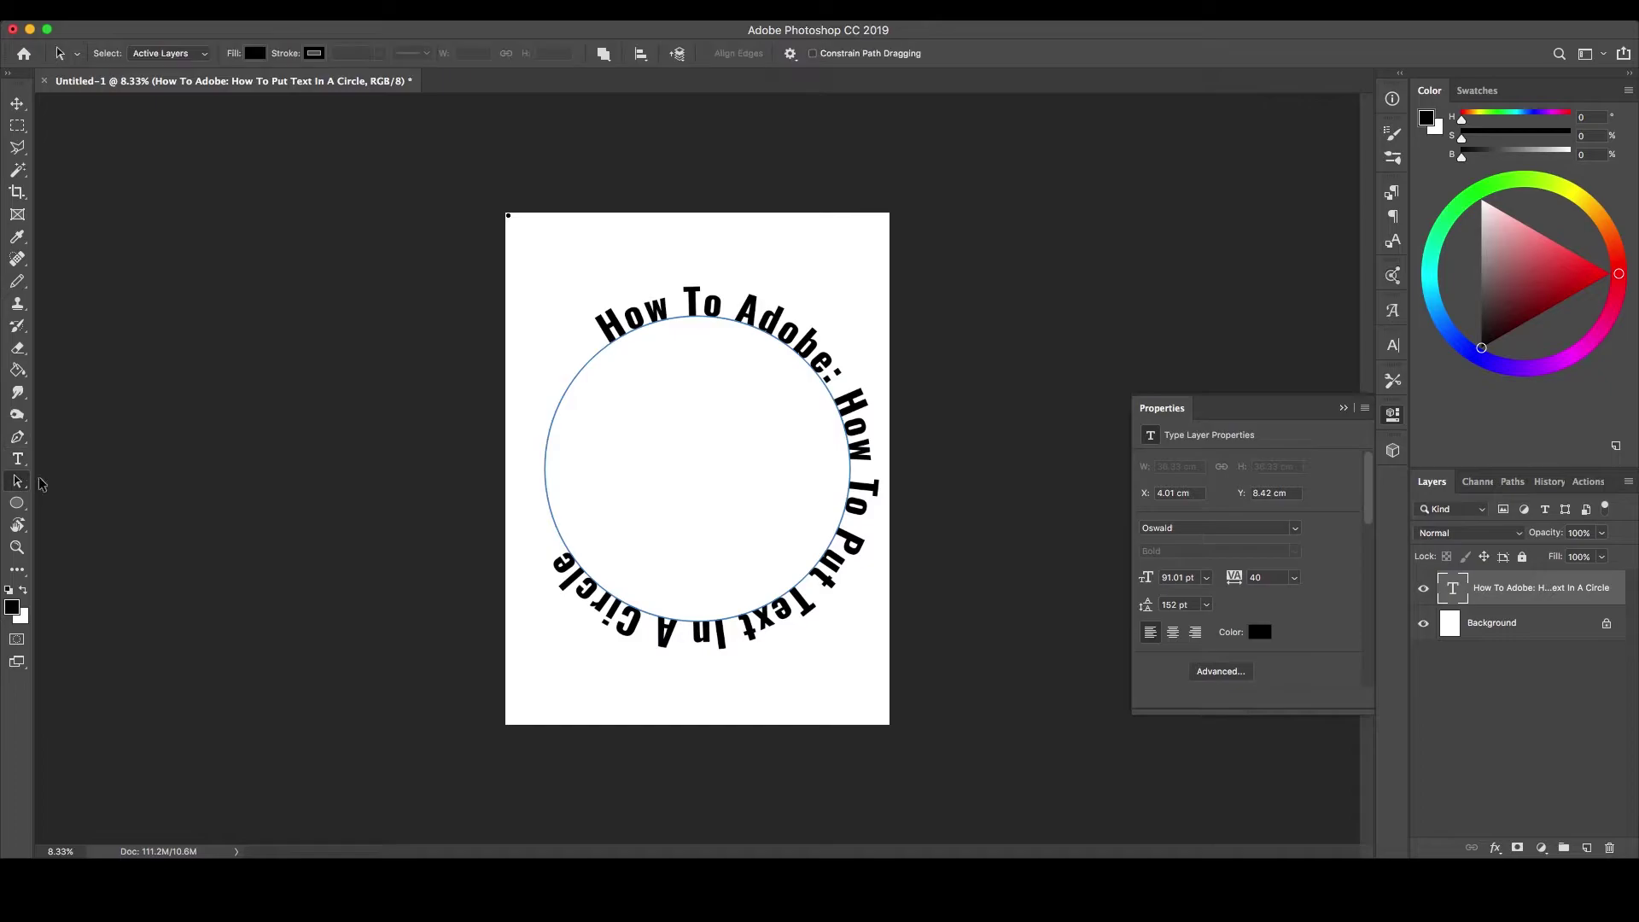
{"action": "left_click_drag", "start_coordinate": [696, 476], "coordinate": [700, 457]}
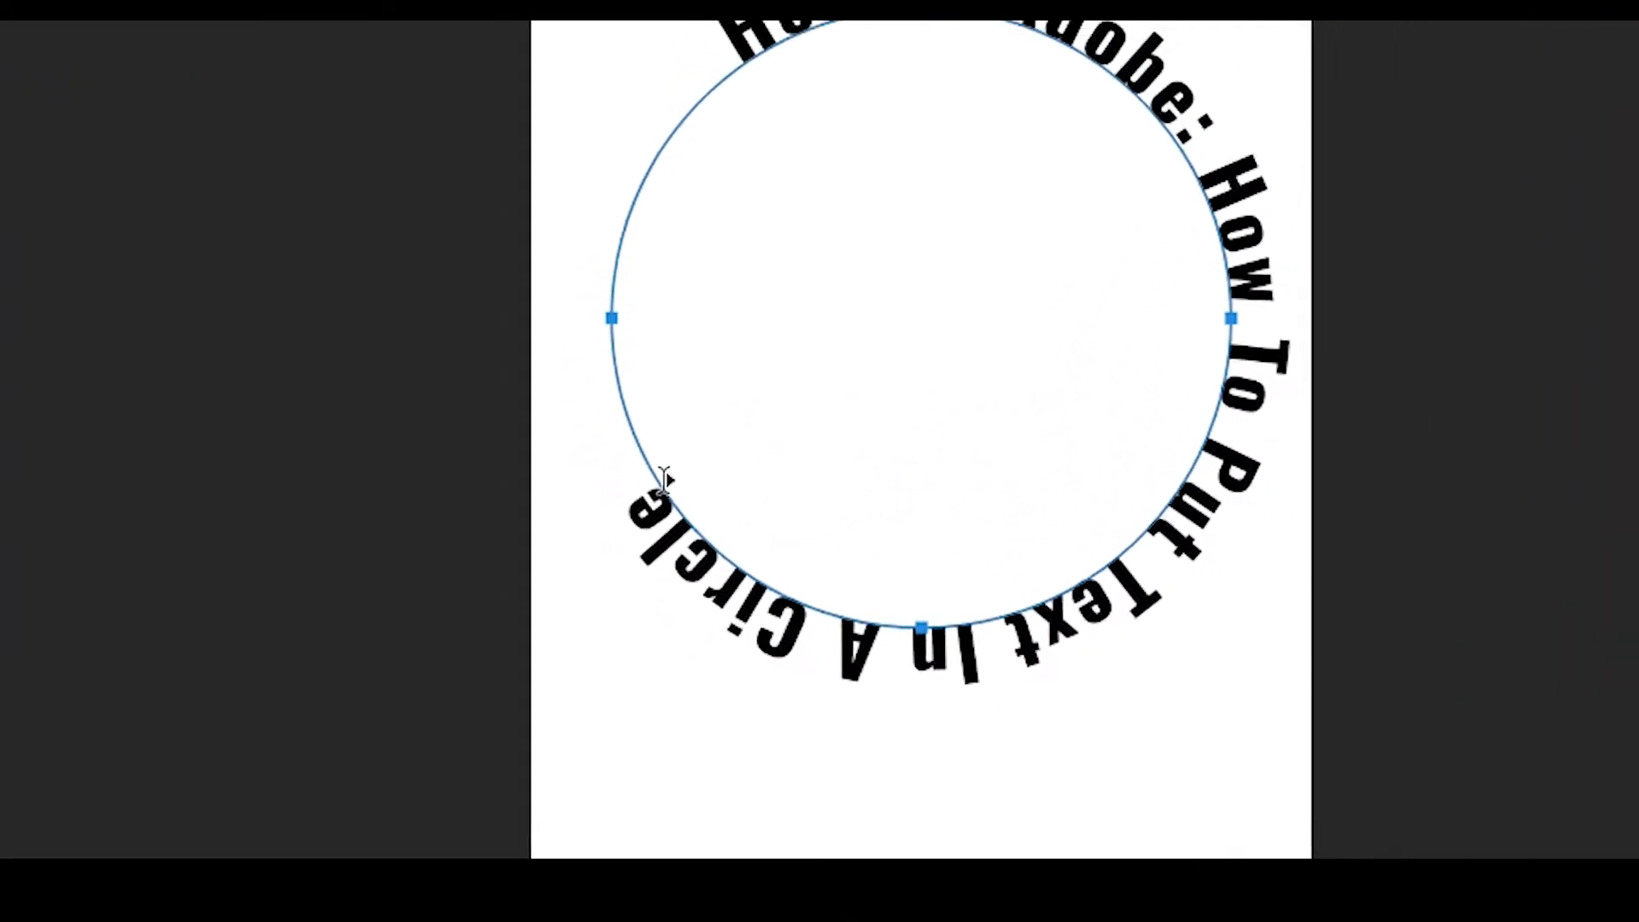
{"action": "left_click_drag", "start_coordinate": [595, 517], "coordinate": [828, 156]}
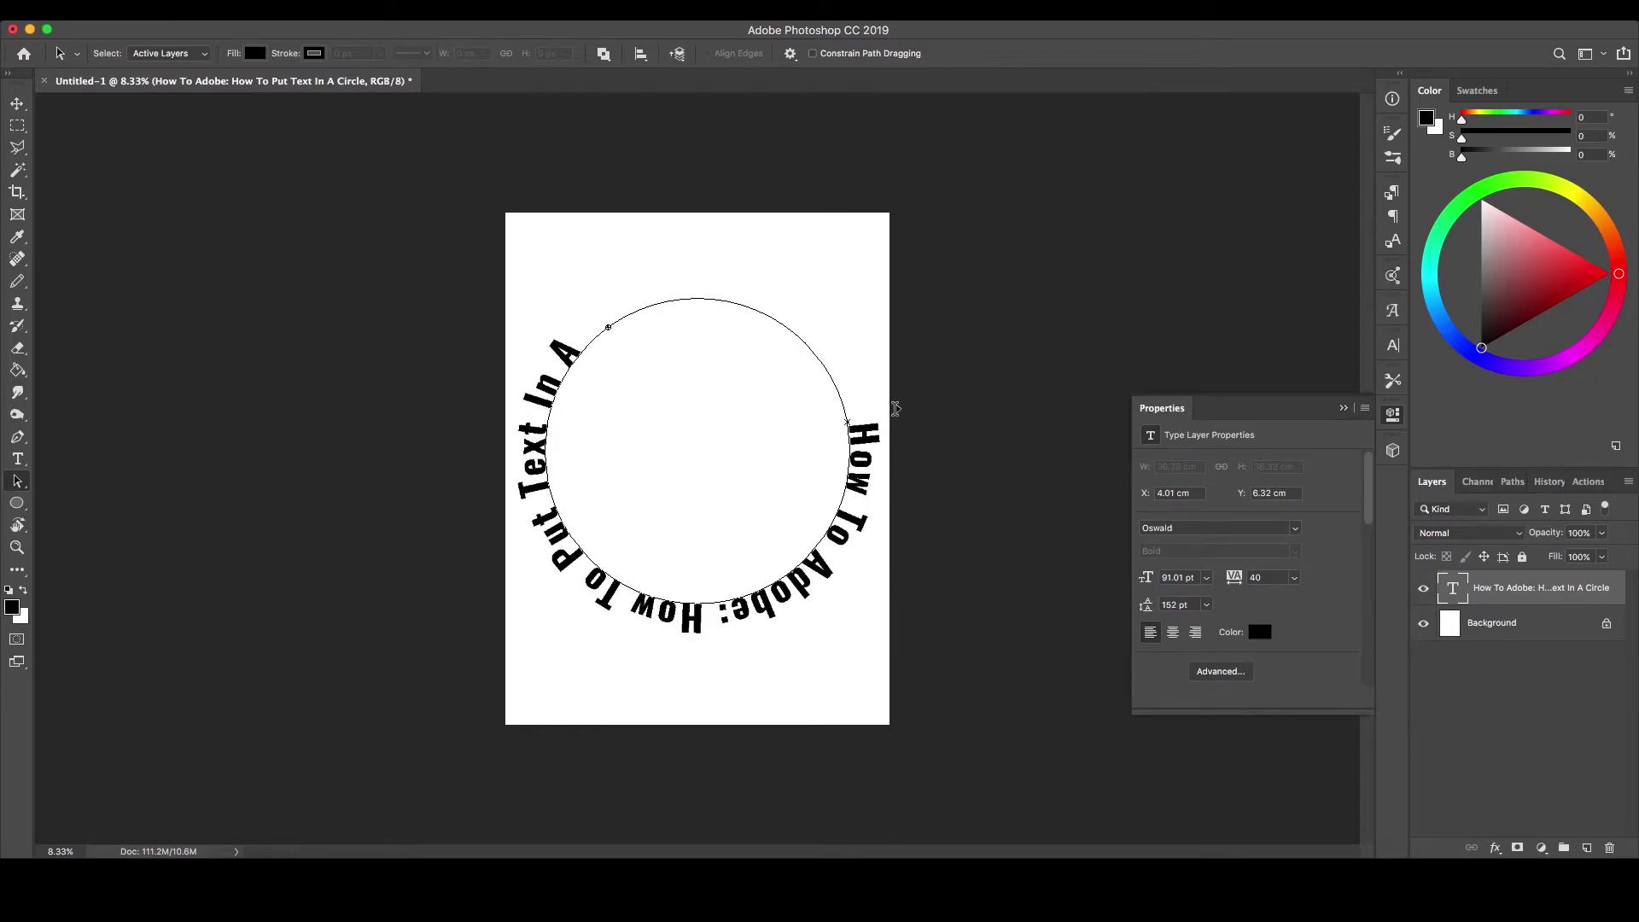
{"action": "mouse_move", "coordinate": [757, 243]}
{"action": "left_mouse_down"}
{"action": "mouse_move", "coordinate": [571, 274]}
{"action": "mouse_move", "coordinate": [501, 432]}
{"action": "mouse_move", "coordinate": [582, 597]}
{"action": "mouse_move", "coordinate": [628, 623]}
{"action": "mouse_move", "coordinate": [560, 386]}
{"action": "mouse_move", "coordinate": [581, 346]}
{"action": "mouse_move", "coordinate": [660, 288]}
{"action": "mouse_move", "coordinate": [796, 300]}
{"action": "mouse_move", "coordinate": [855, 348]}
{"action": "mouse_move", "coordinate": [884, 433]}
{"action": "mouse_move", "coordinate": [867, 596]}
{"action": "left_mouse_up"}
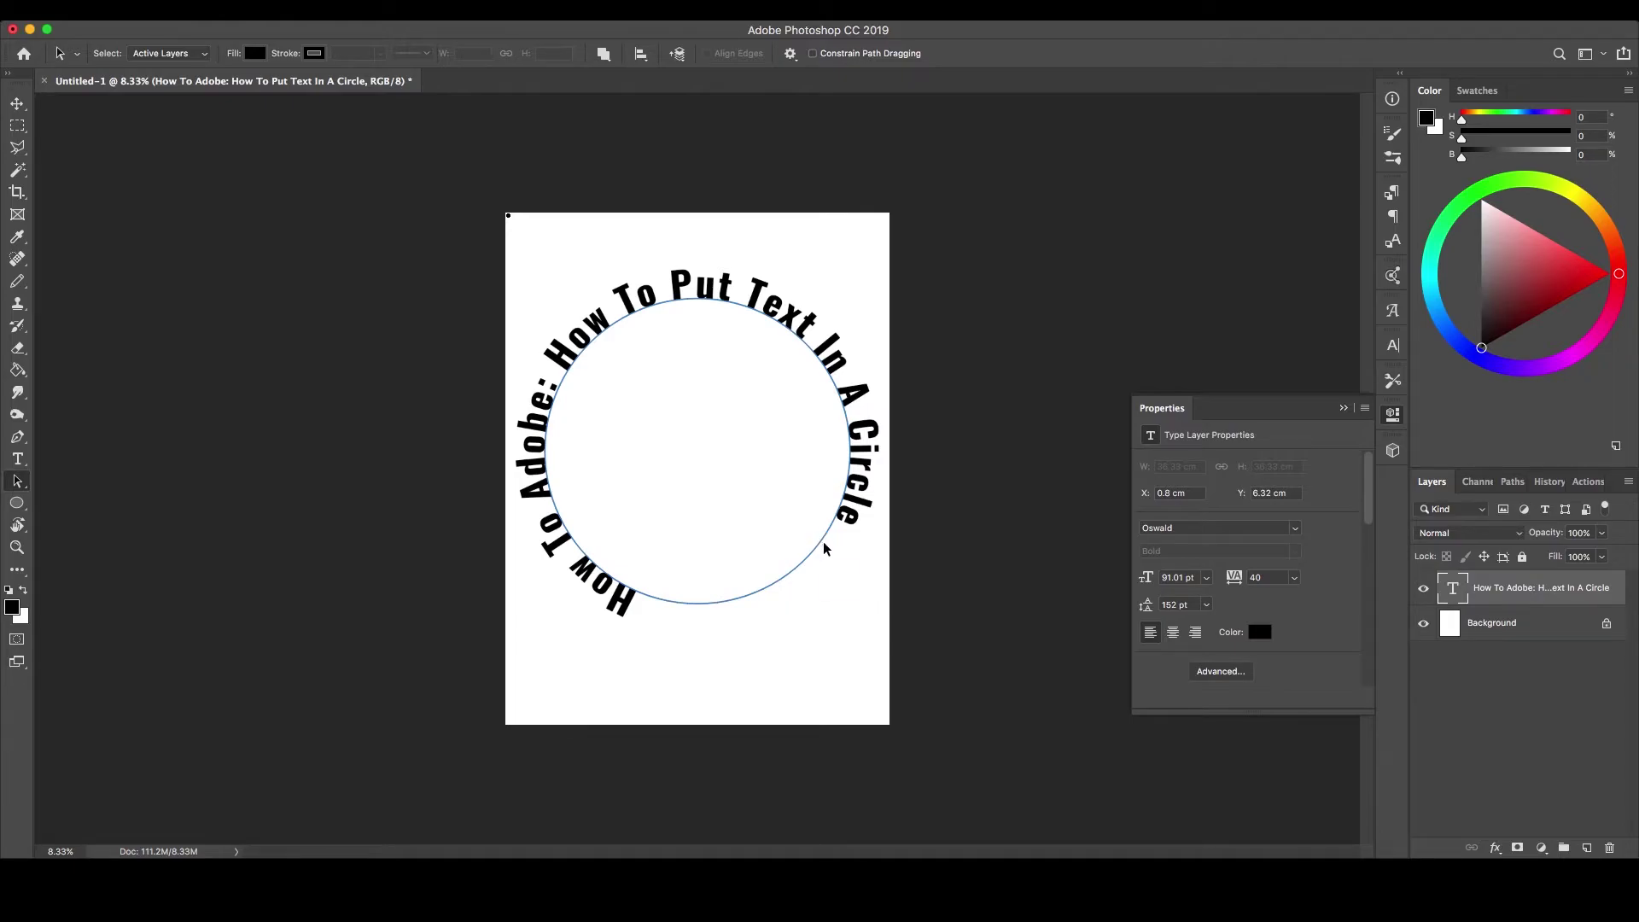
{"action": "mouse_move", "coordinate": [838, 541]}
{"action": "left_mouse_down"}
{"action": "mouse_move", "coordinate": [811, 524]}
{"action": "mouse_move", "coordinate": [815, 504]}
{"action": "mouse_move", "coordinate": [787, 540]}
{"action": "mouse_move", "coordinate": [818, 553]}
{"action": "left_mouse_up"}
- Replace all the circular text with 'Outside of Circle'
{"action": "left_click", "coordinate": [18, 460]}
{"action": "left_click_drag", "start_coordinate": [627, 601], "coordinate": [920, 495]}
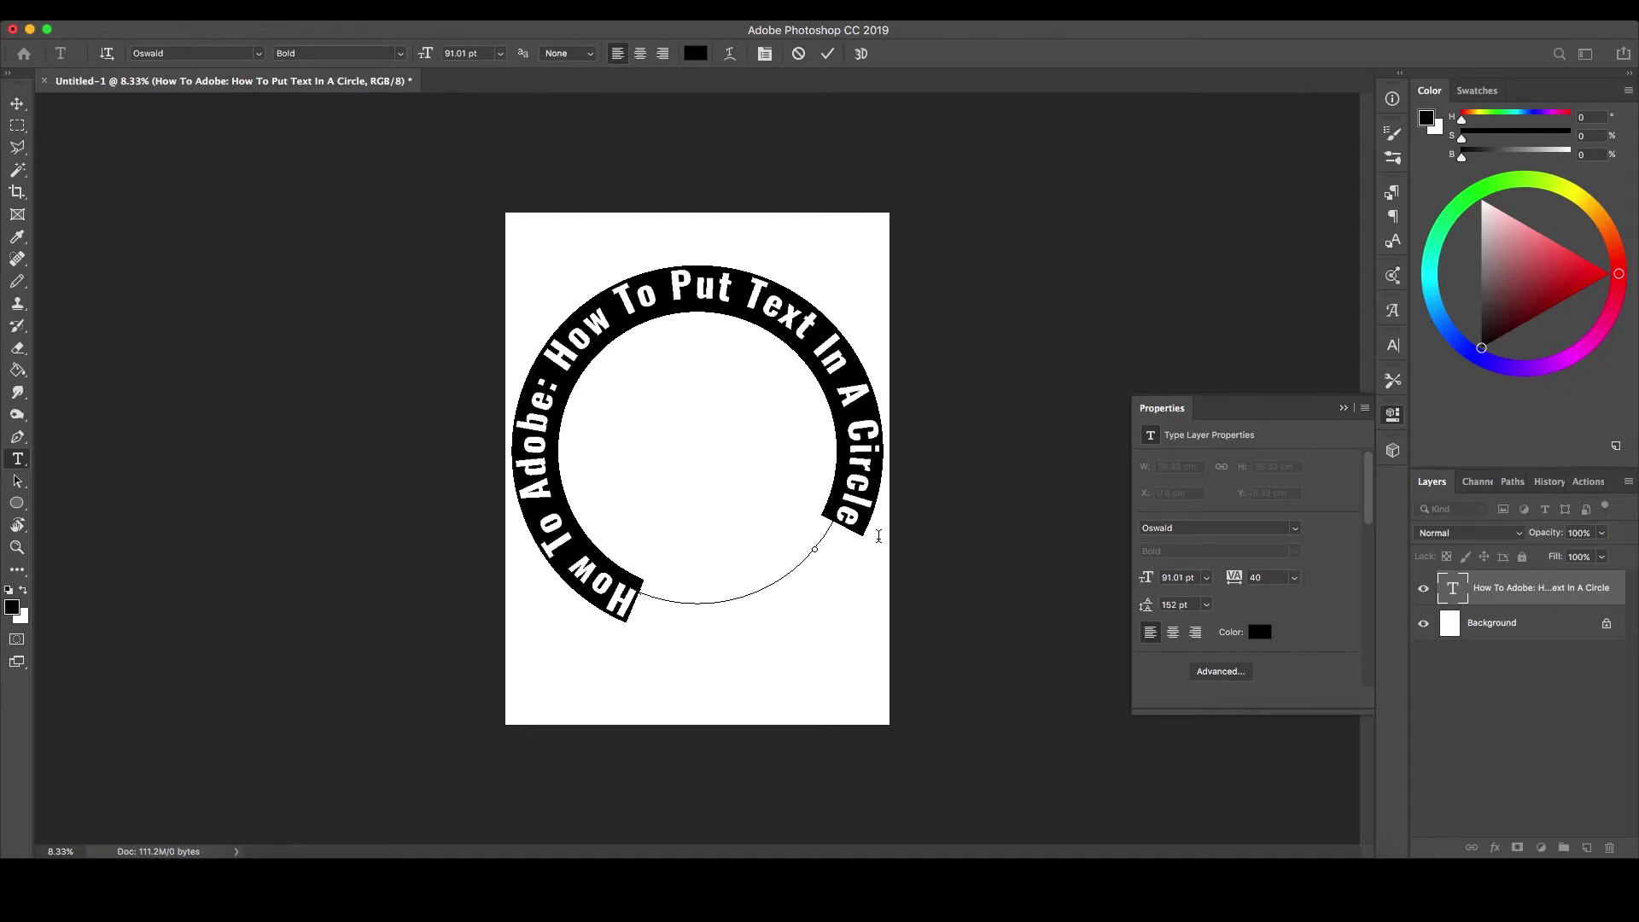
{"action": "type", "text": "Outside of Circle"}
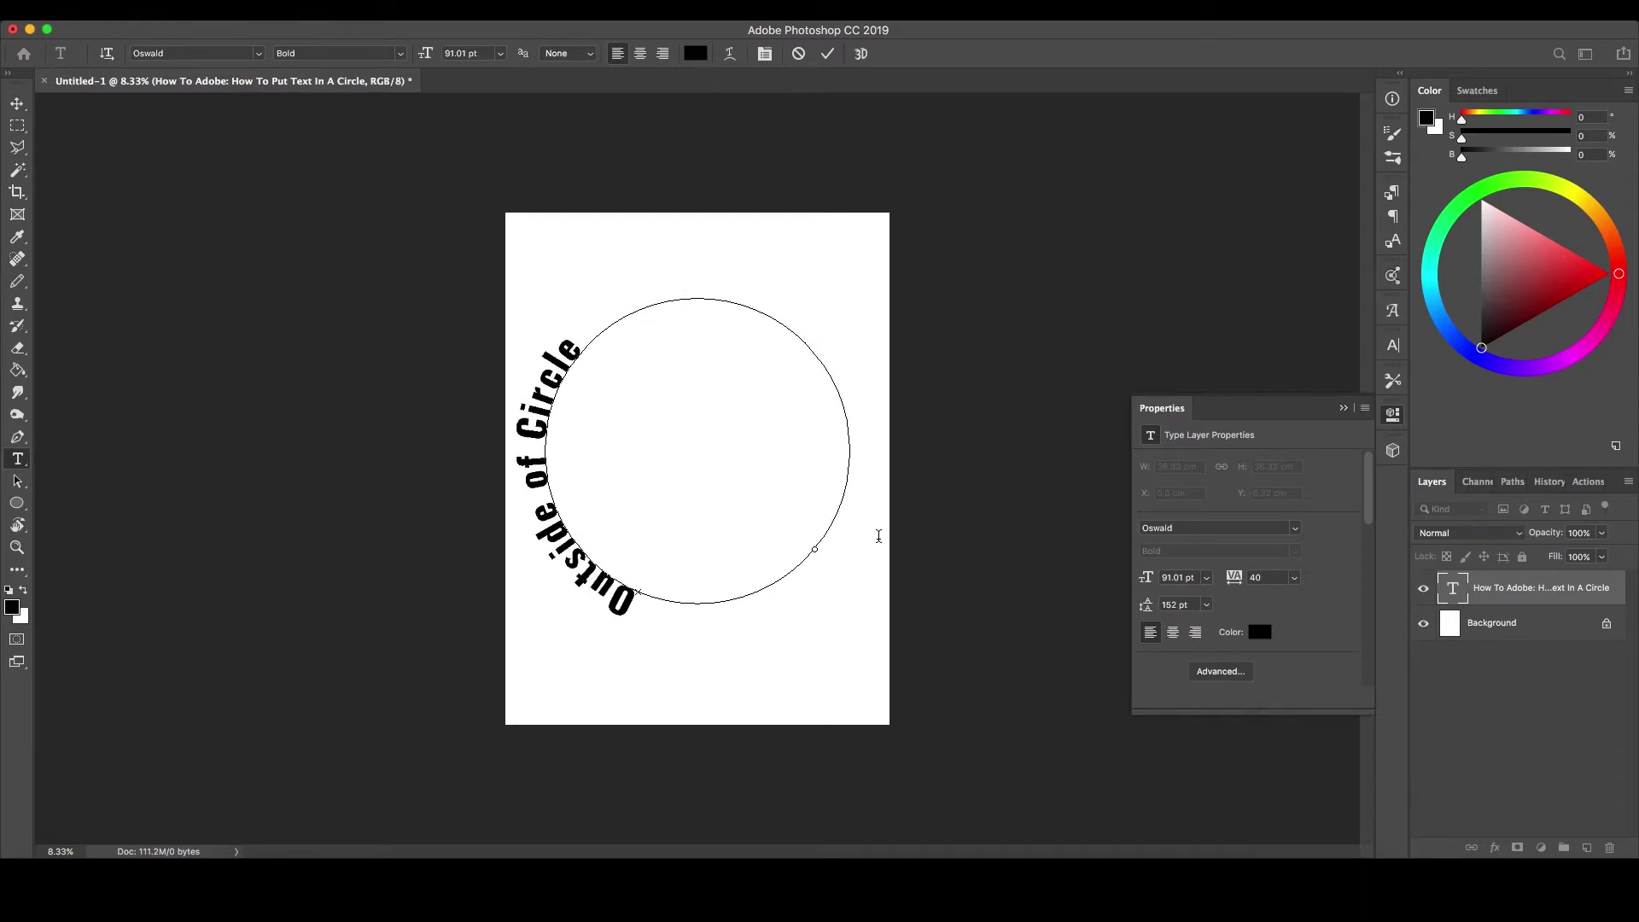
{"action": "left_click", "coordinate": [17, 481]}
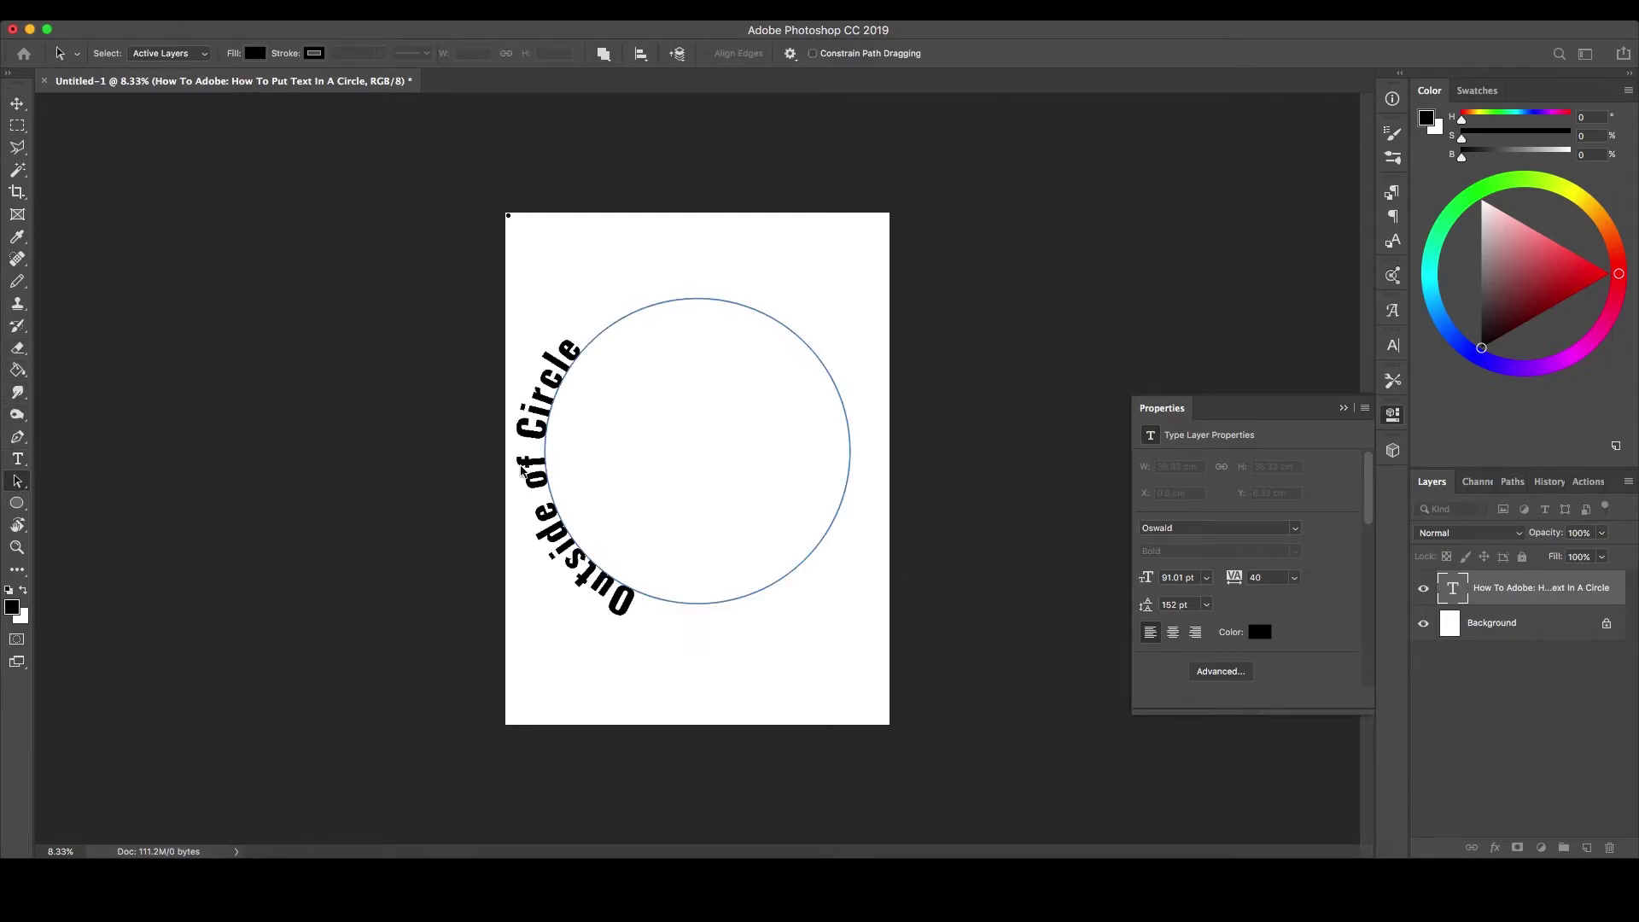
- Slide 'Outside of Circle' along the path to the top of the circle
{"action": "left_click", "coordinate": [597, 335]}
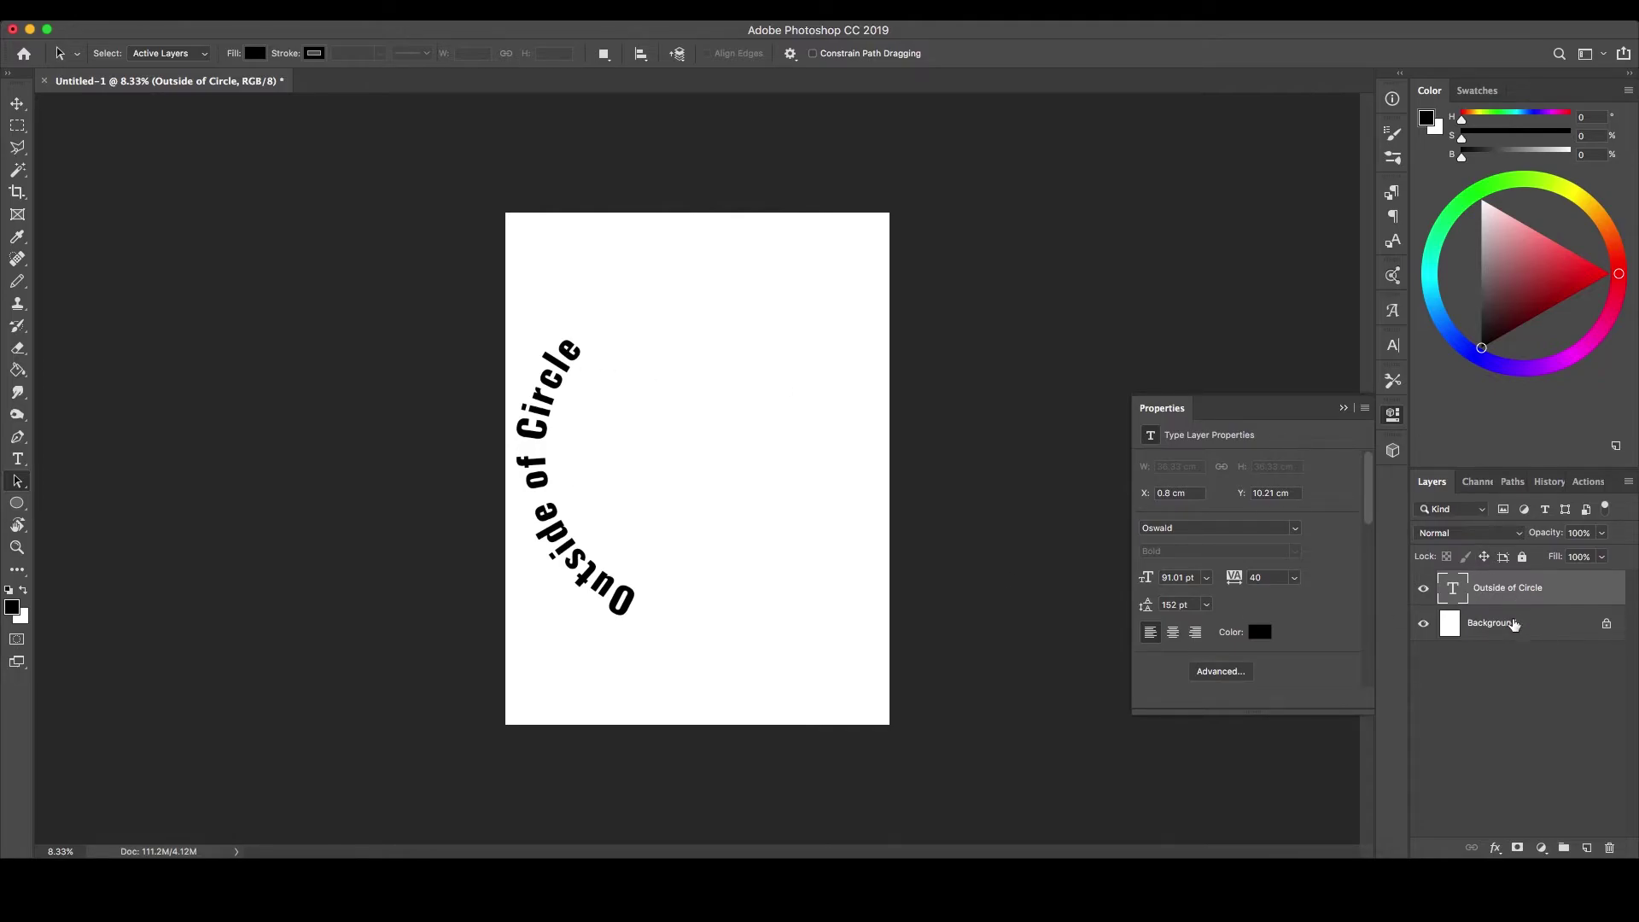
{"action": "left_click", "coordinate": [752, 528]}
{"action": "left_click_drag", "start_coordinate": [578, 344], "coordinate": [538, 327]}
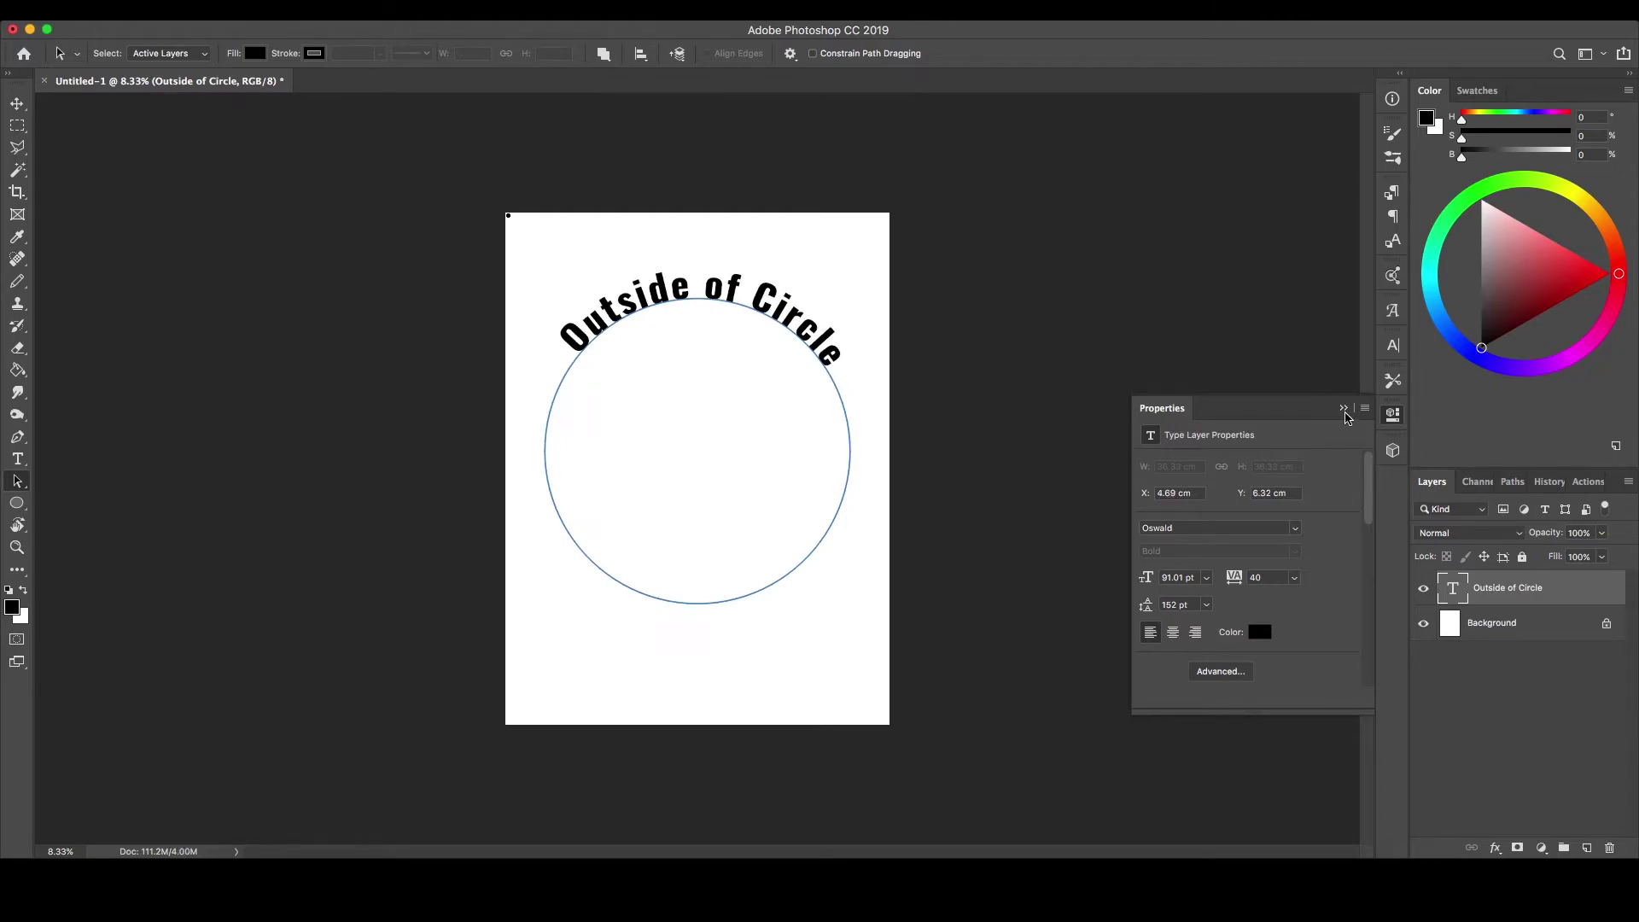
{"action": "left_click", "coordinate": [1344, 408]}
- Duplicate the 'Outside of Circle' layer and move the copy to the circle's bottom arc
{"action": "right_click", "coordinate": [1516, 593]}
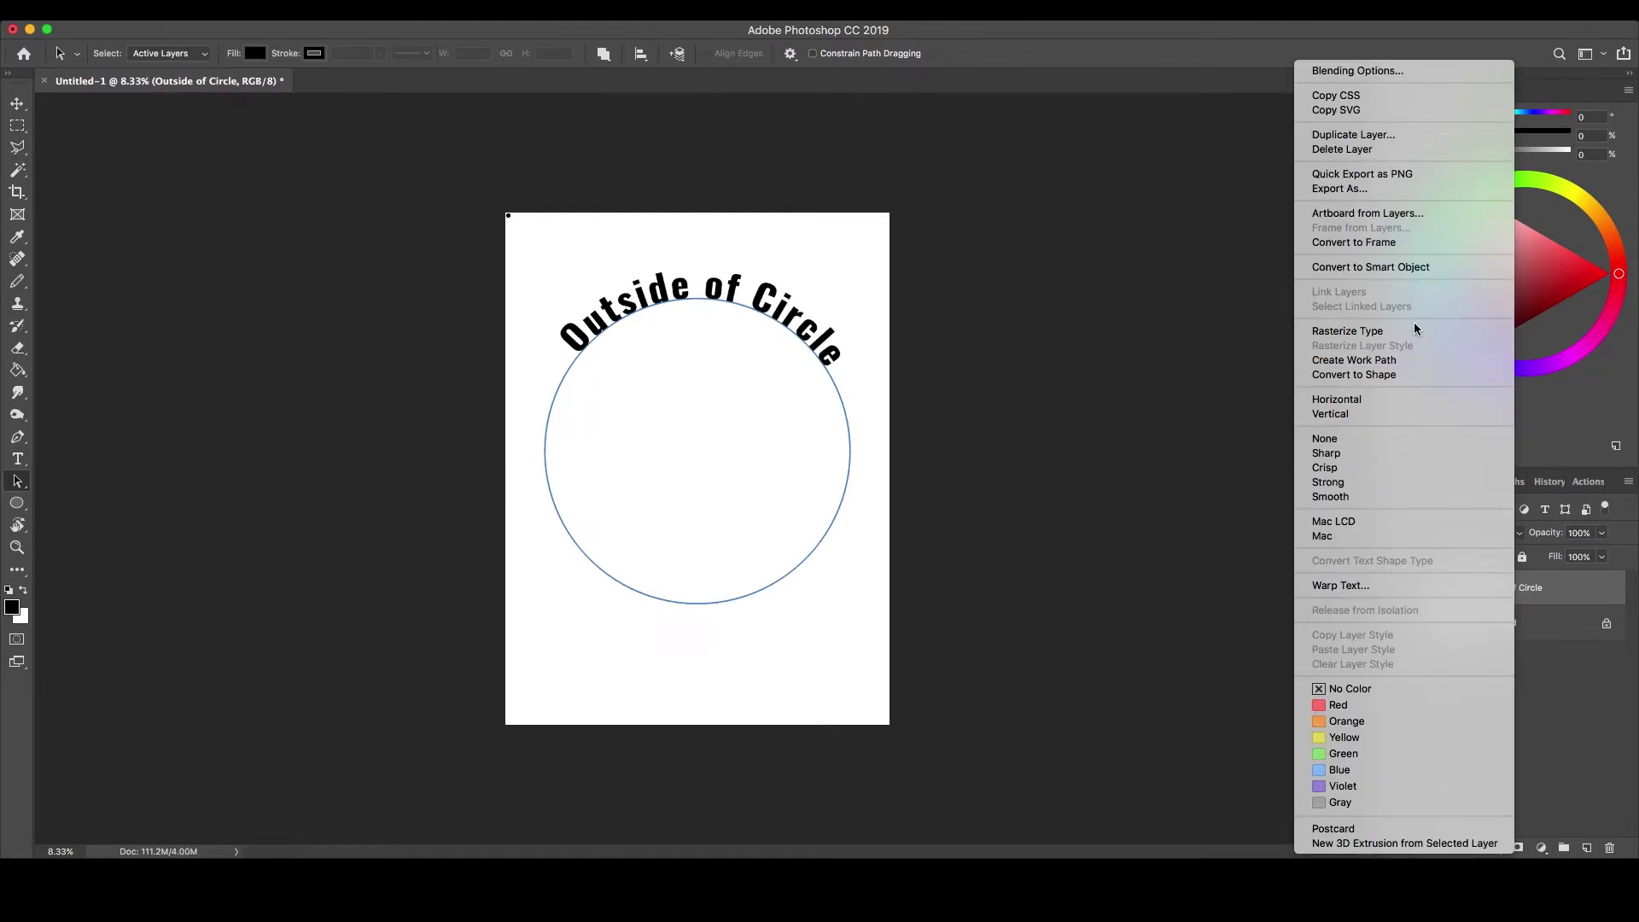
{"action": "left_click", "coordinate": [1349, 135]}
{"action": "left_click", "coordinate": [964, 360]}
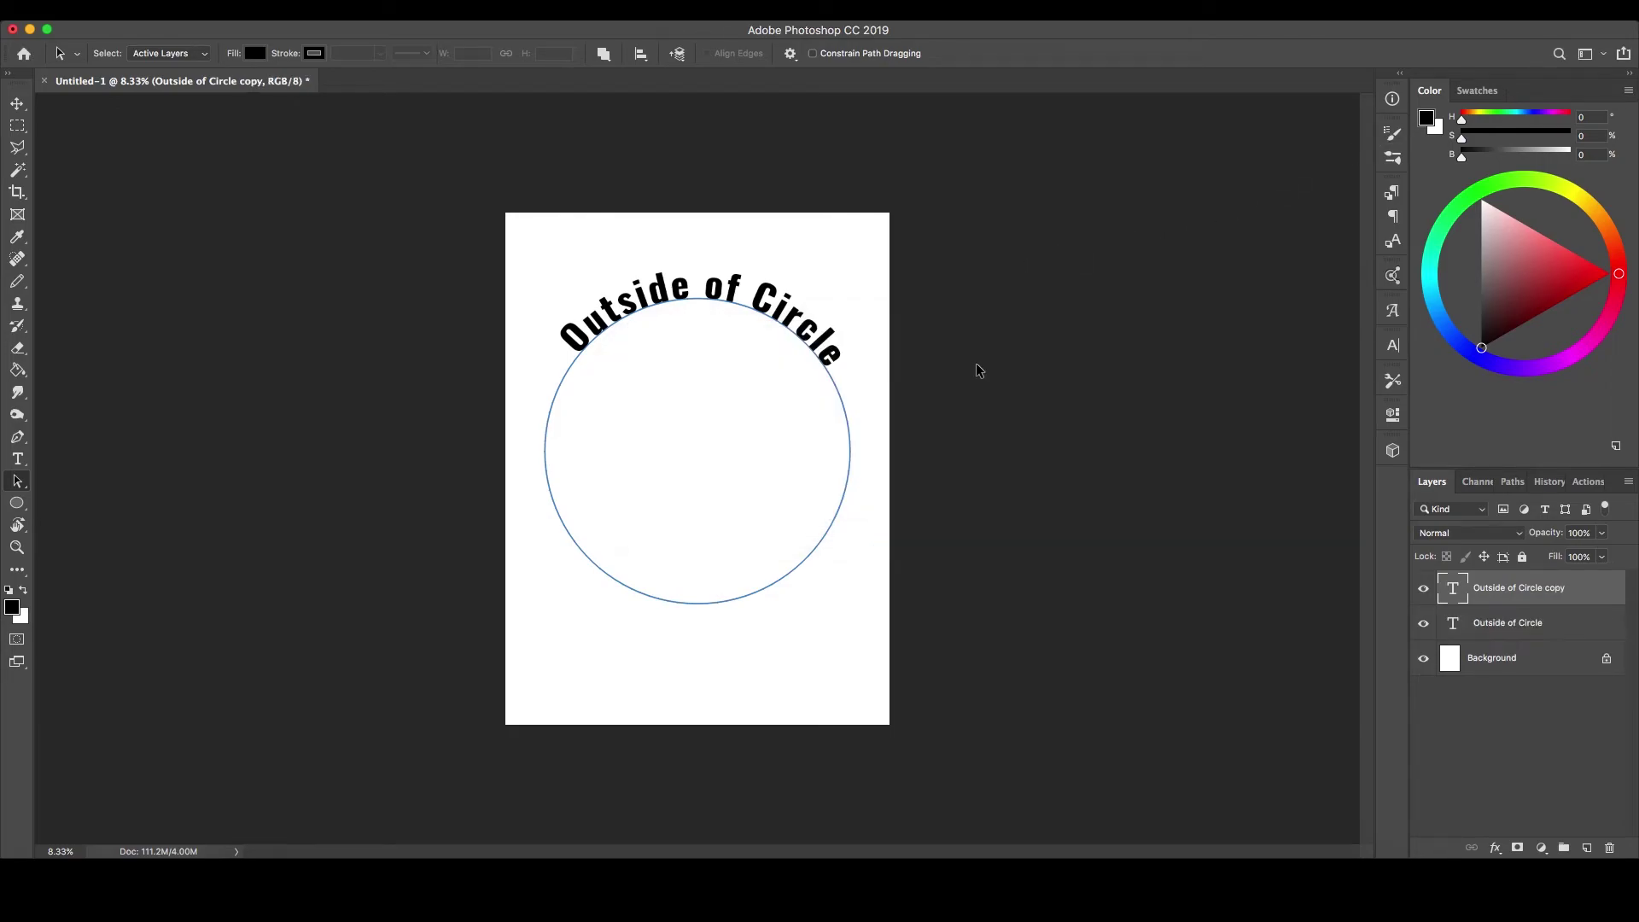
{"action": "left_click_drag", "start_coordinate": [807, 383], "coordinate": [682, 576]}
{"action": "left_click_drag", "start_coordinate": [730, 307], "coordinate": [626, 457]}
{"action": "left_click_drag", "start_coordinate": [835, 522], "coordinate": [630, 486]}
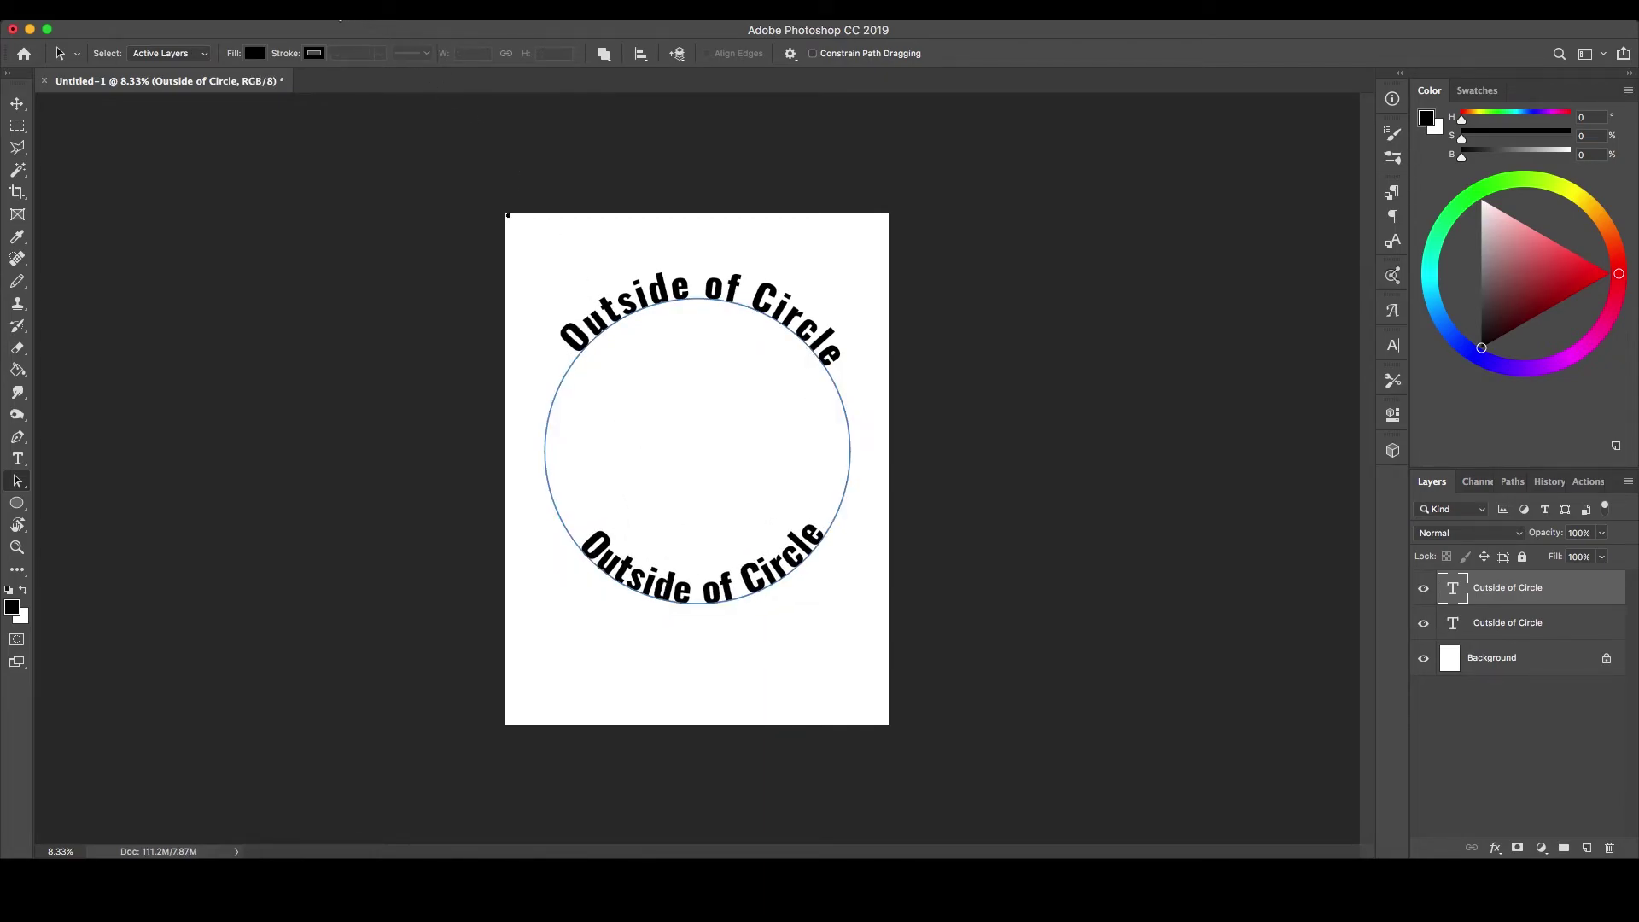
{"action": "left_click", "coordinate": [192, 11]}
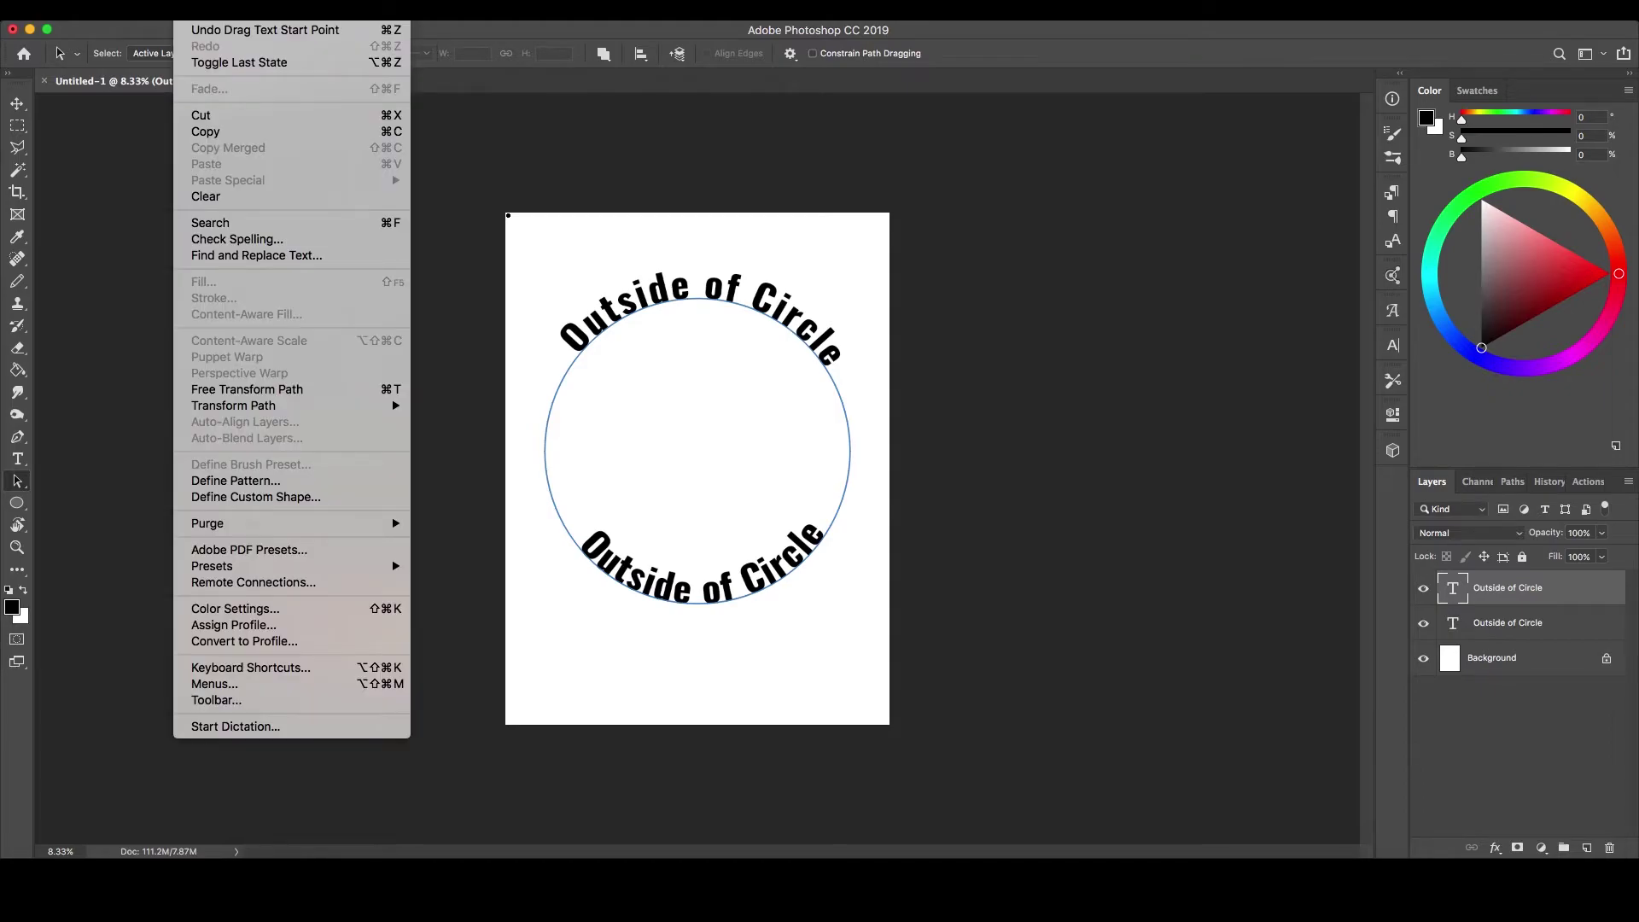
- Enlarge the circle path with Free Transform Path and move the copy to the bottom
{"action": "left_click", "coordinate": [224, 389]}
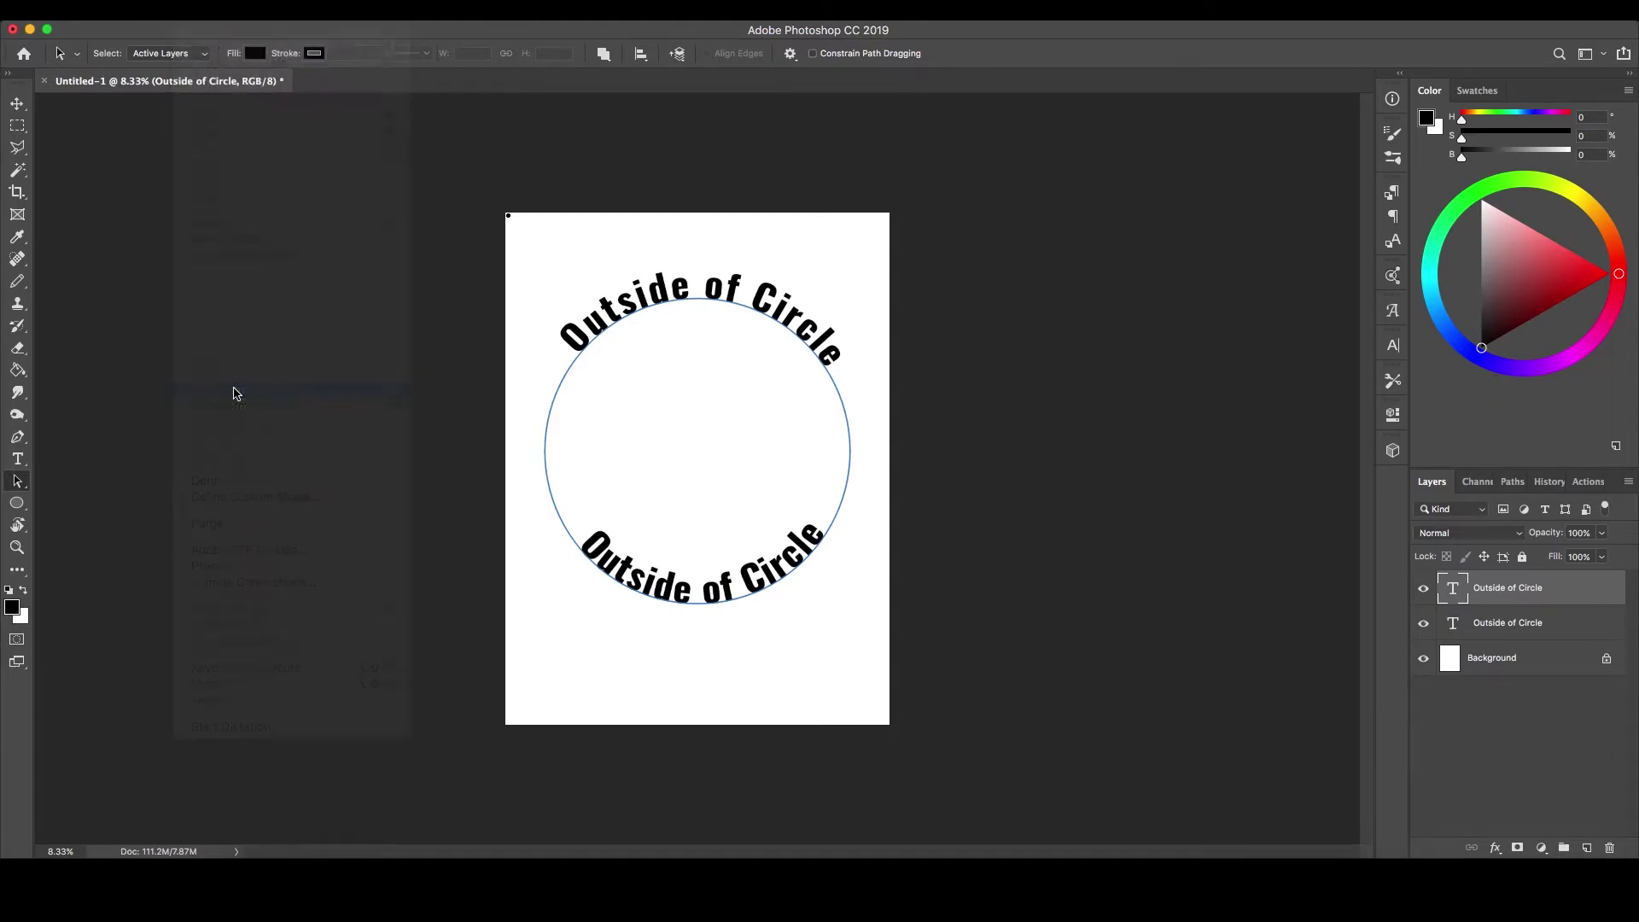
{"action": "left_click_drag", "start_coordinate": [850, 604], "coordinate": [879, 622]}
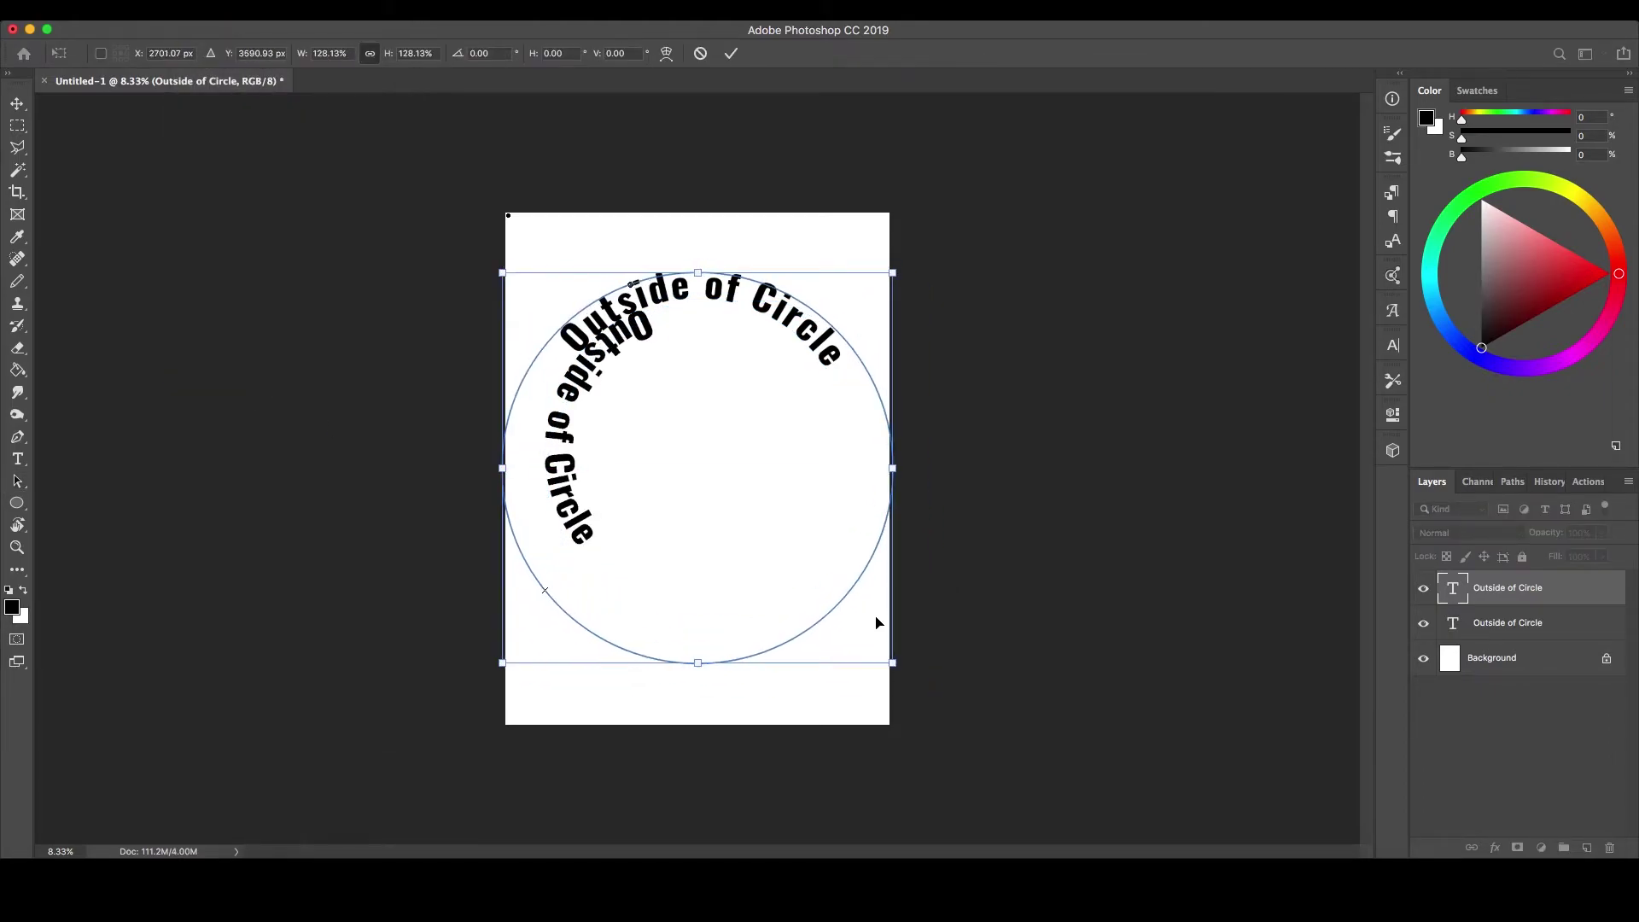
{"action": "left_click", "coordinate": [731, 54]}
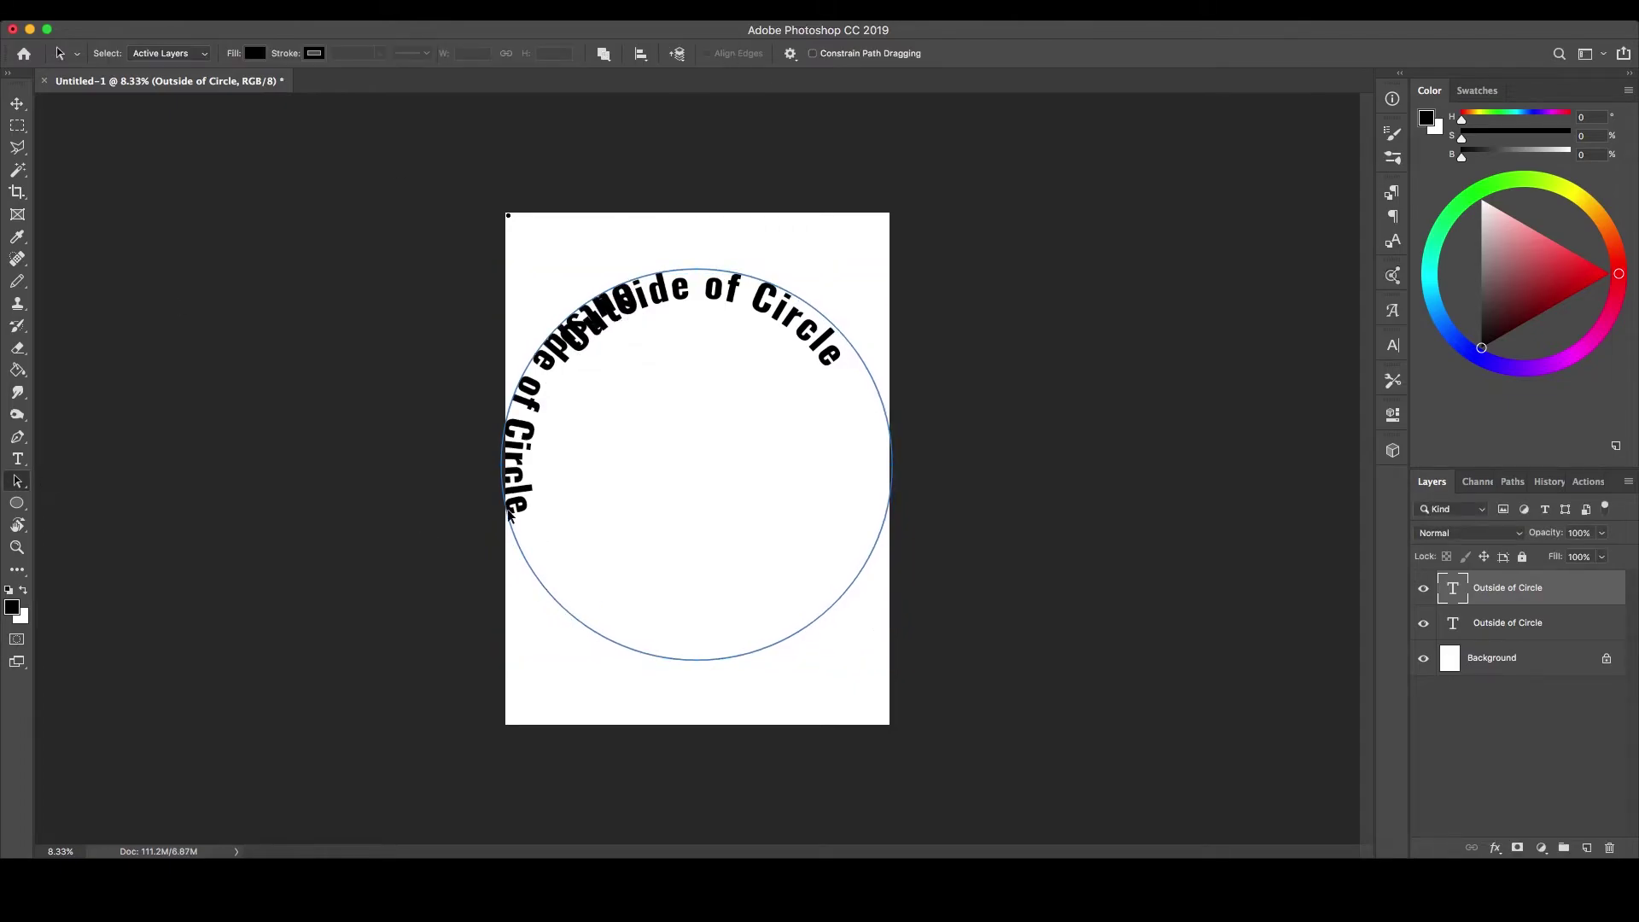
{"action": "left_click_drag", "start_coordinate": [509, 512], "coordinate": [573, 605]}
- Change the bottom copy's 'Out' to 'In' so it reads 'Inside of Circle', then select it
{"action": "key", "text": "t"}
{"action": "left_click", "coordinate": [606, 620]}
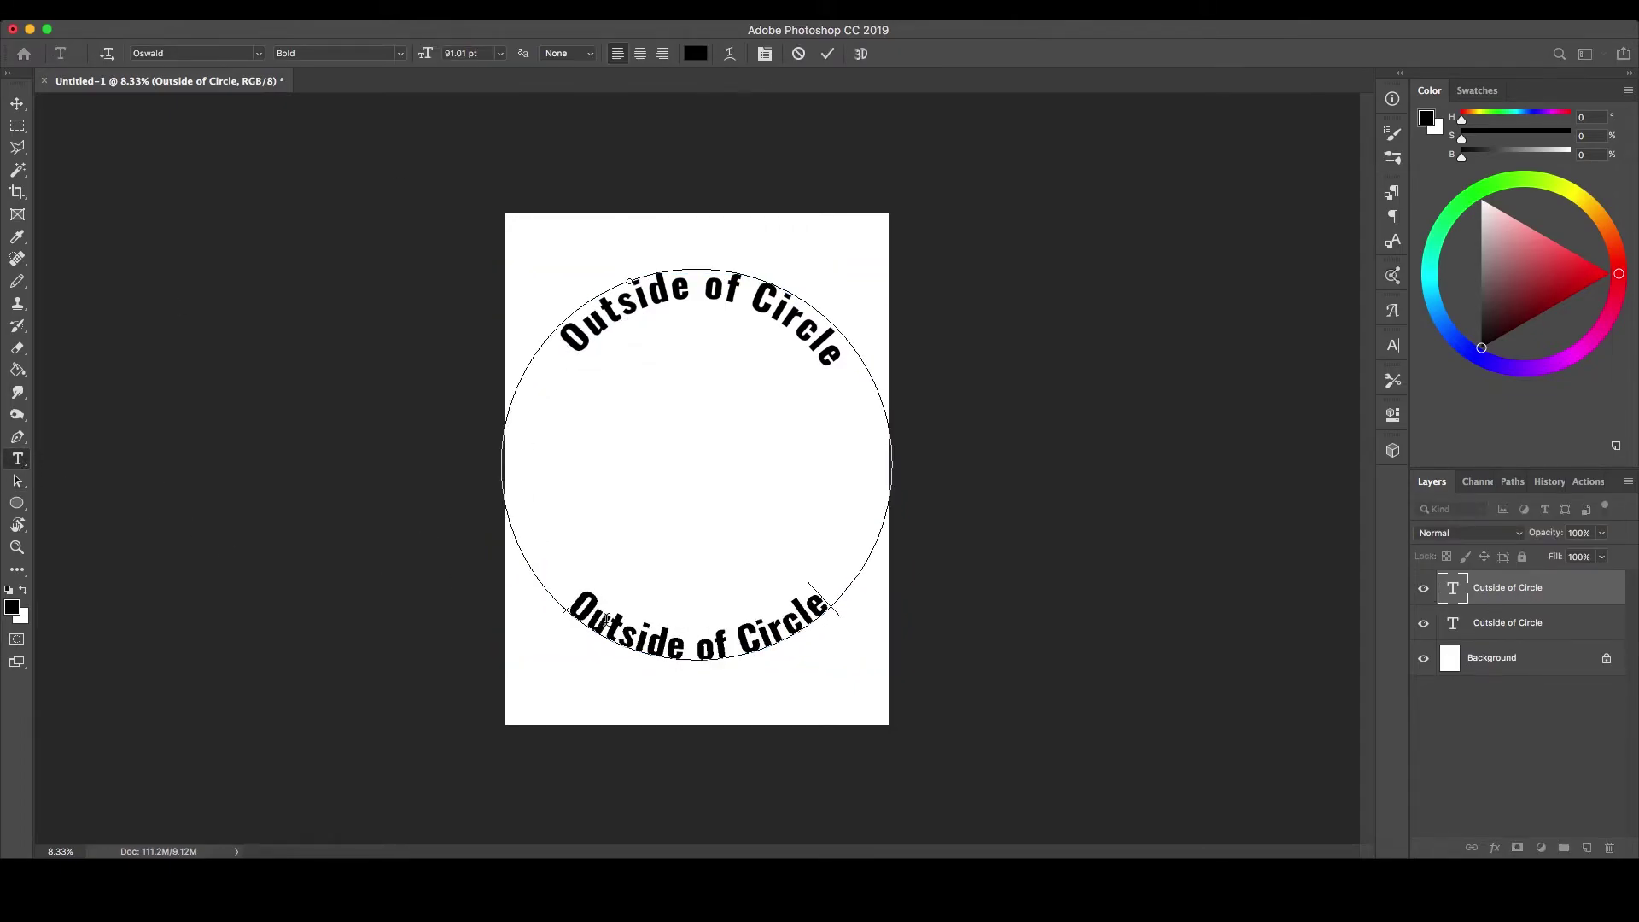
{"action": "key", "text": "BackSpace"}
{"action": "key", "text": "BackSpace"}
{"action": "key", "text": "BackSpace"}
{"action": "type", "text": "In"}
{"action": "left_click", "coordinate": [828, 53]}
{"action": "left_click", "coordinate": [21, 484]}
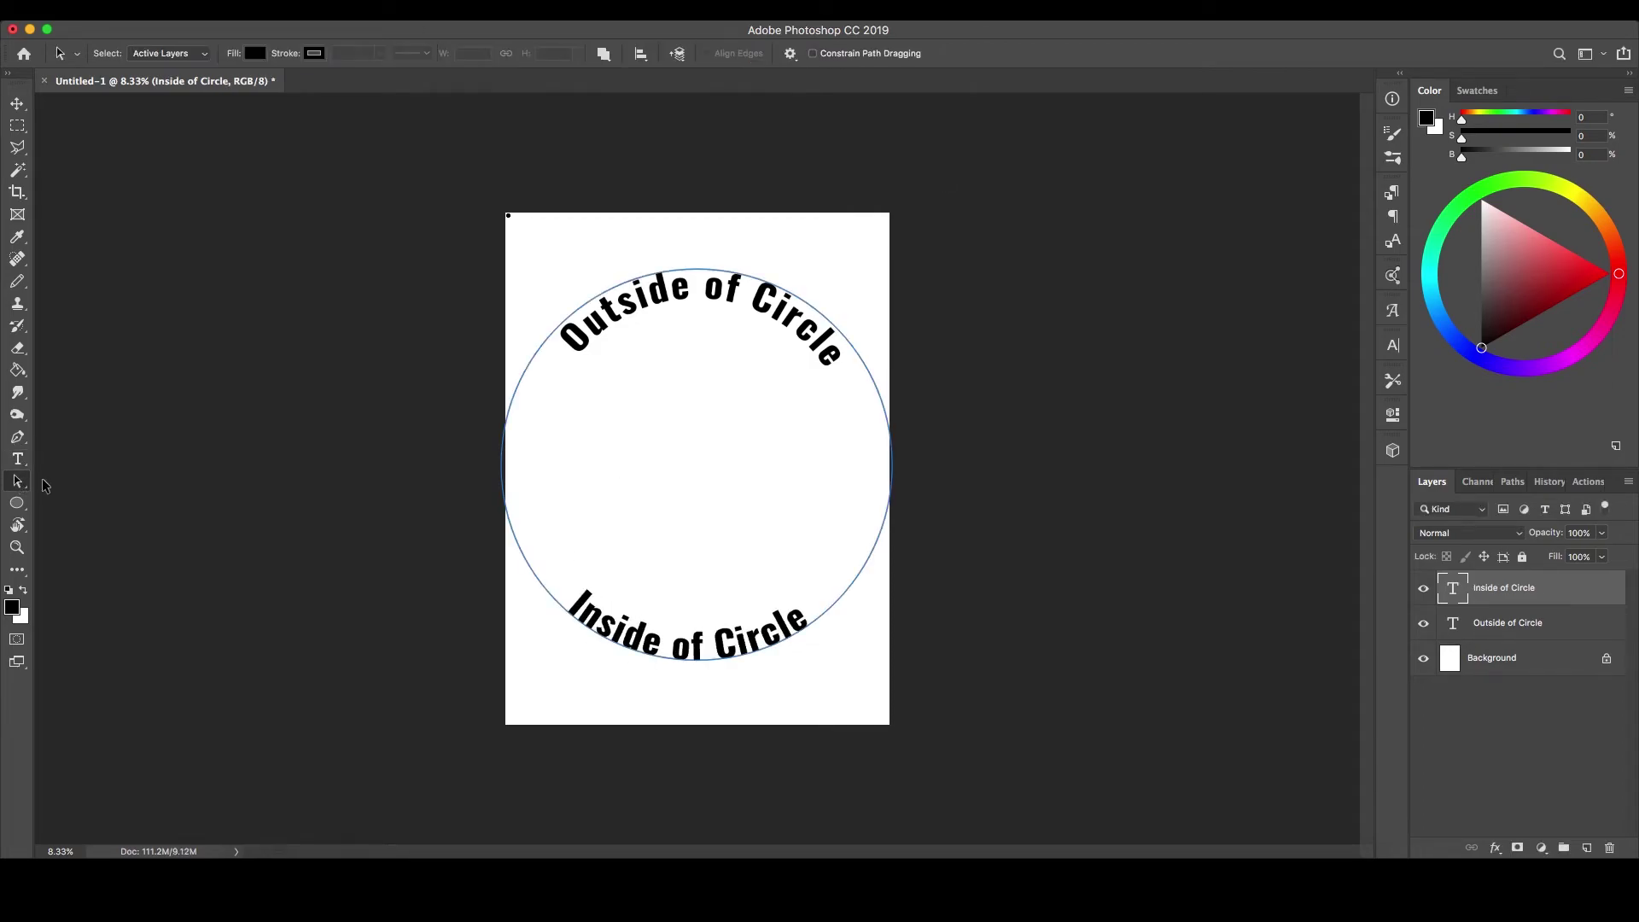
{"action": "key", "text": "t"}
{"action": "triple_click", "coordinate": [584, 604]}
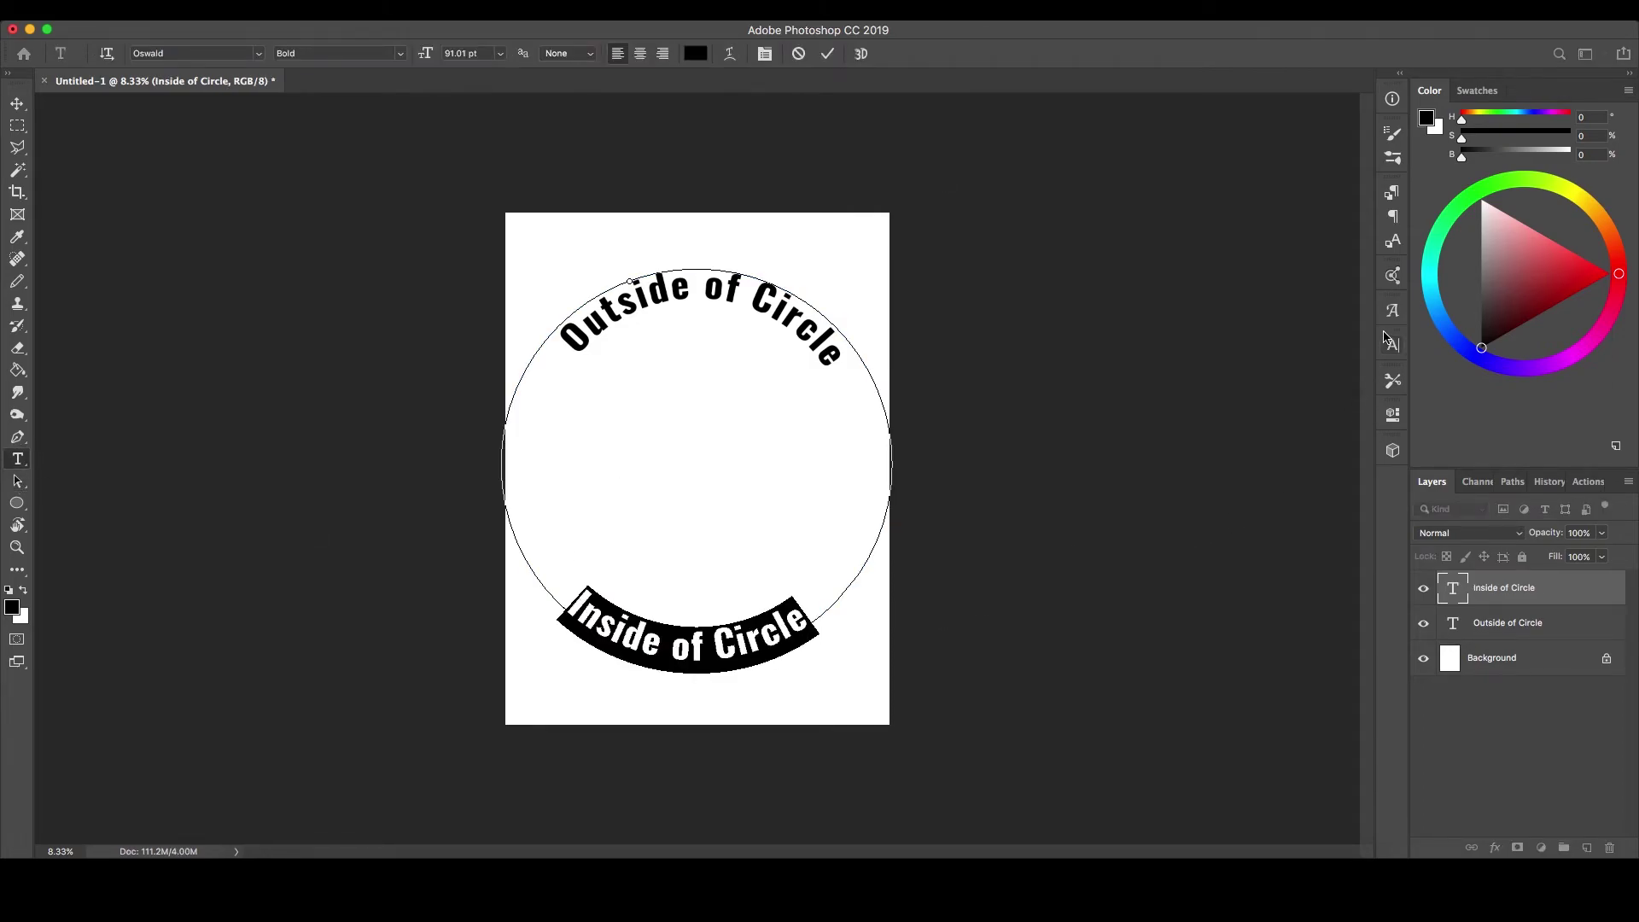
- Increase the tracking of 'Inside of Circle' from 40 to 100 in the Character panel
{"action": "left_click", "coordinate": [1393, 343]}
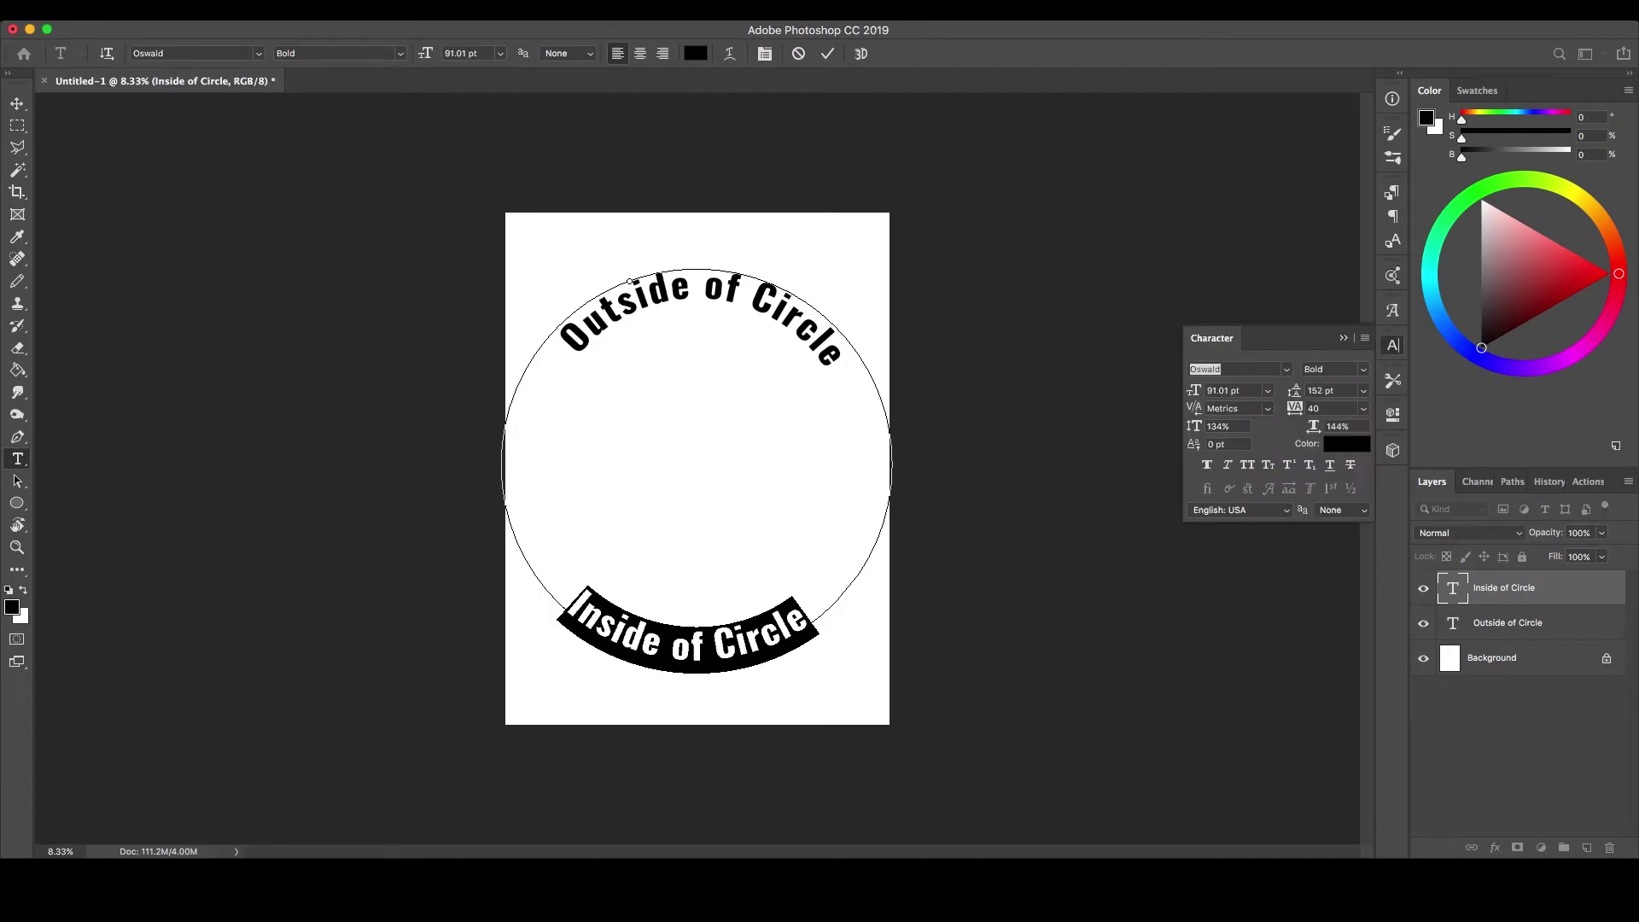
{"action": "left_click", "coordinate": [536, 10]}
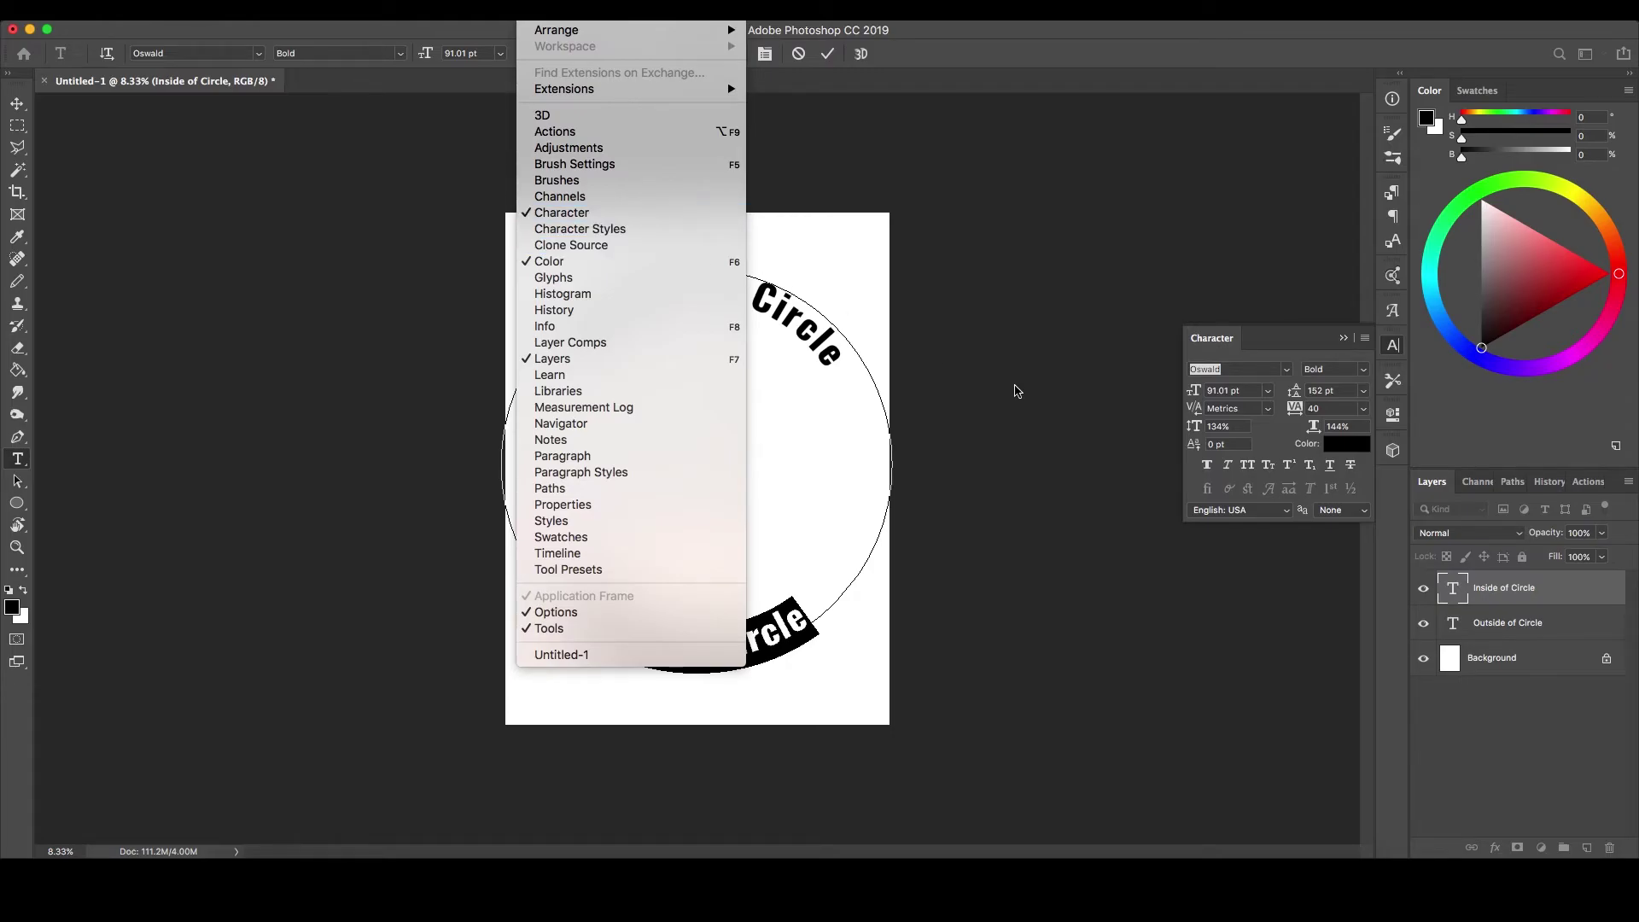
{"action": "left_click", "coordinate": [1276, 437]}
{"action": "left_click_drag", "start_coordinate": [1294, 410], "coordinate": [1296, 412]}
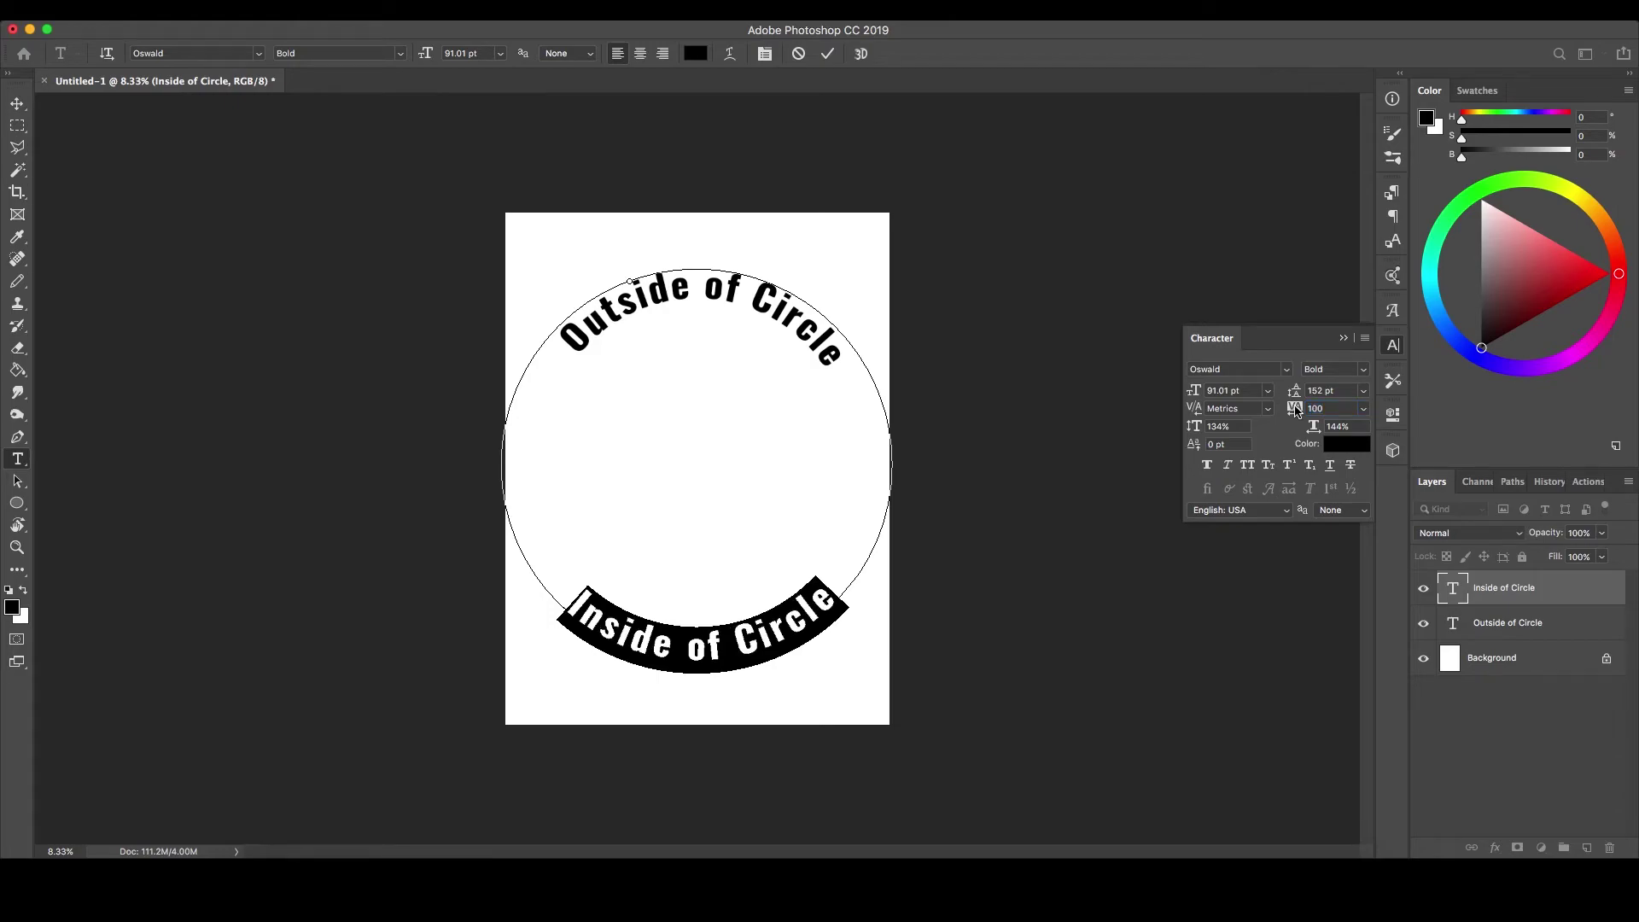
{"action": "left_click", "coordinate": [1227, 467]}
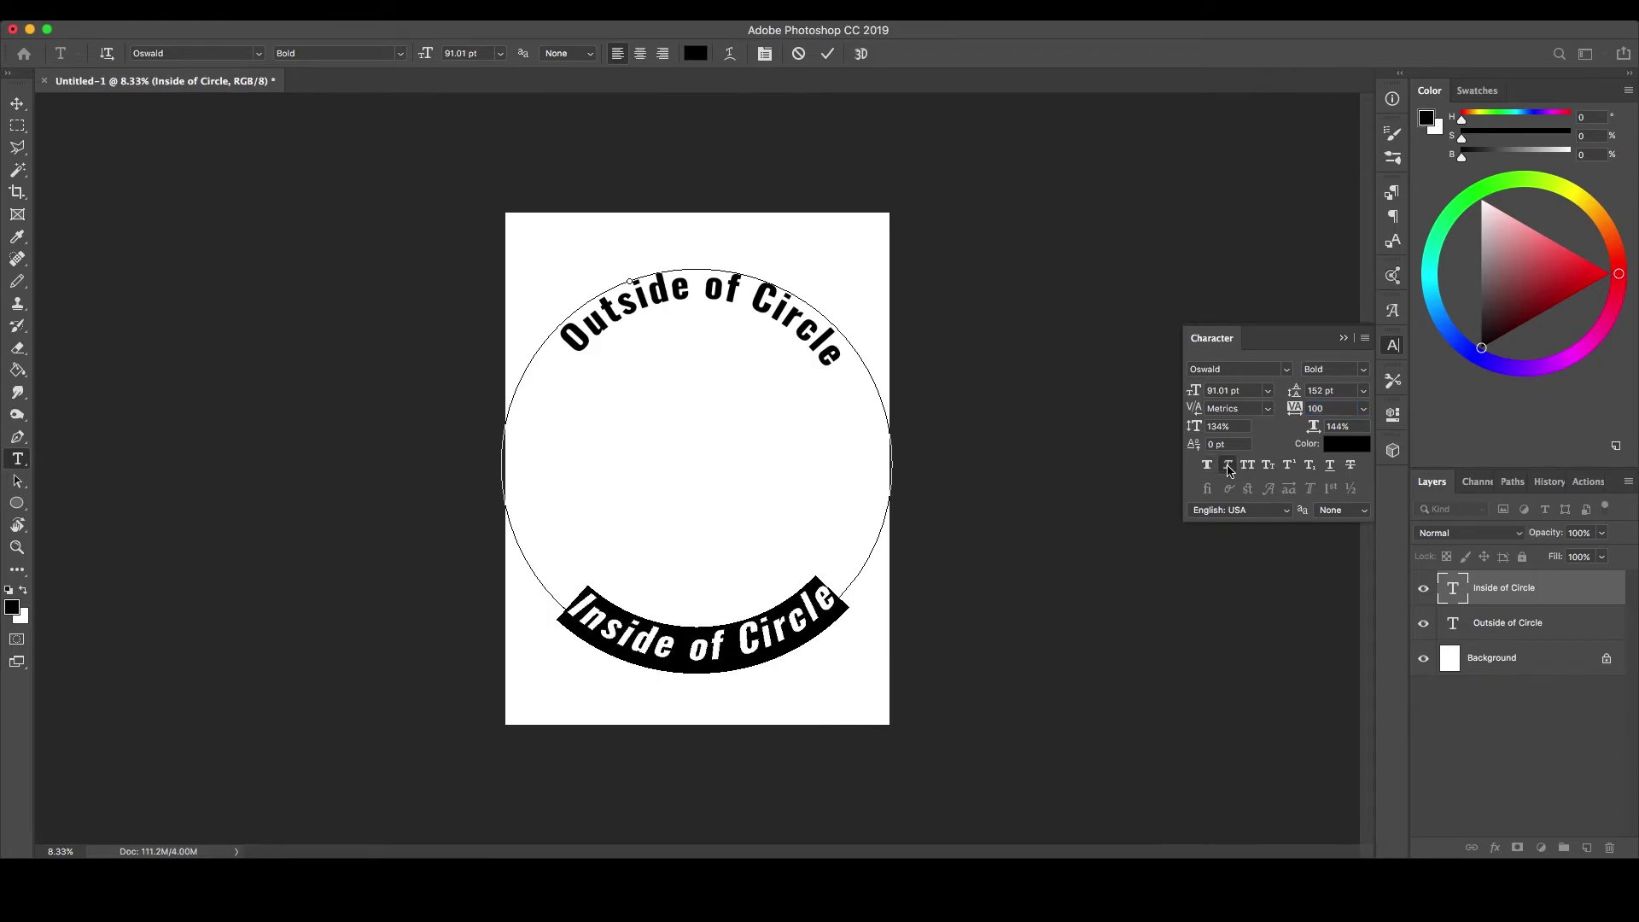
- Turn faux italic off, set horizontal scale to 149%, apply All Caps, and commit
{"action": "left_click", "coordinate": [1229, 471]}
{"action": "left_click_drag", "start_coordinate": [1313, 430], "coordinate": [1317, 432]}
{"action": "left_click", "coordinate": [1290, 371]}
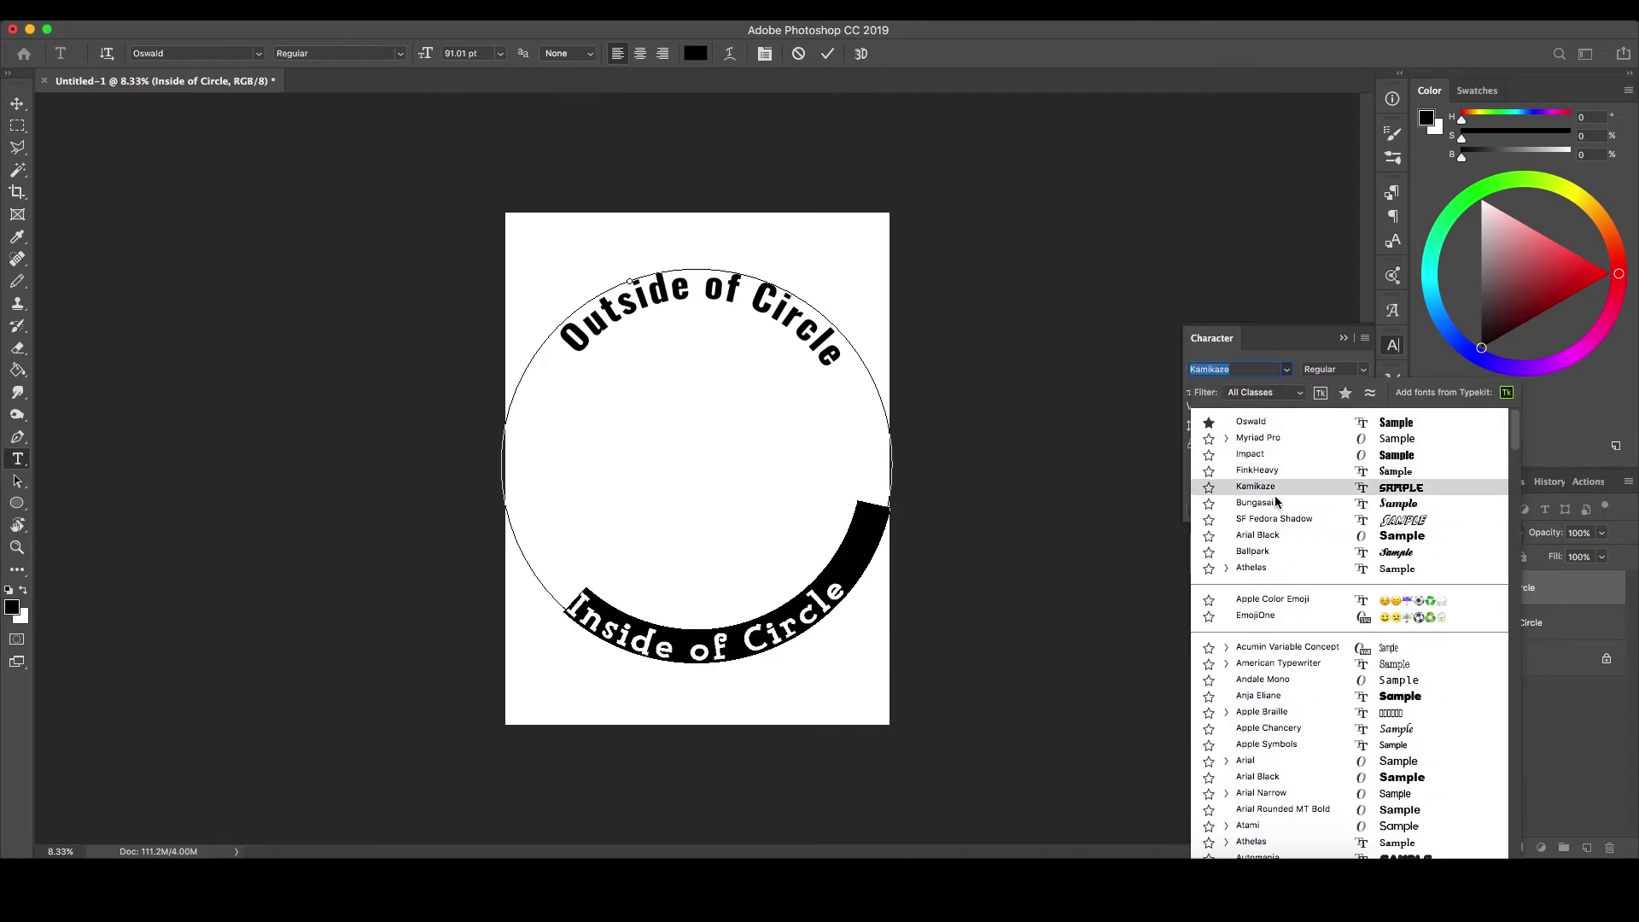
{"action": "left_click", "coordinate": [1279, 422]}
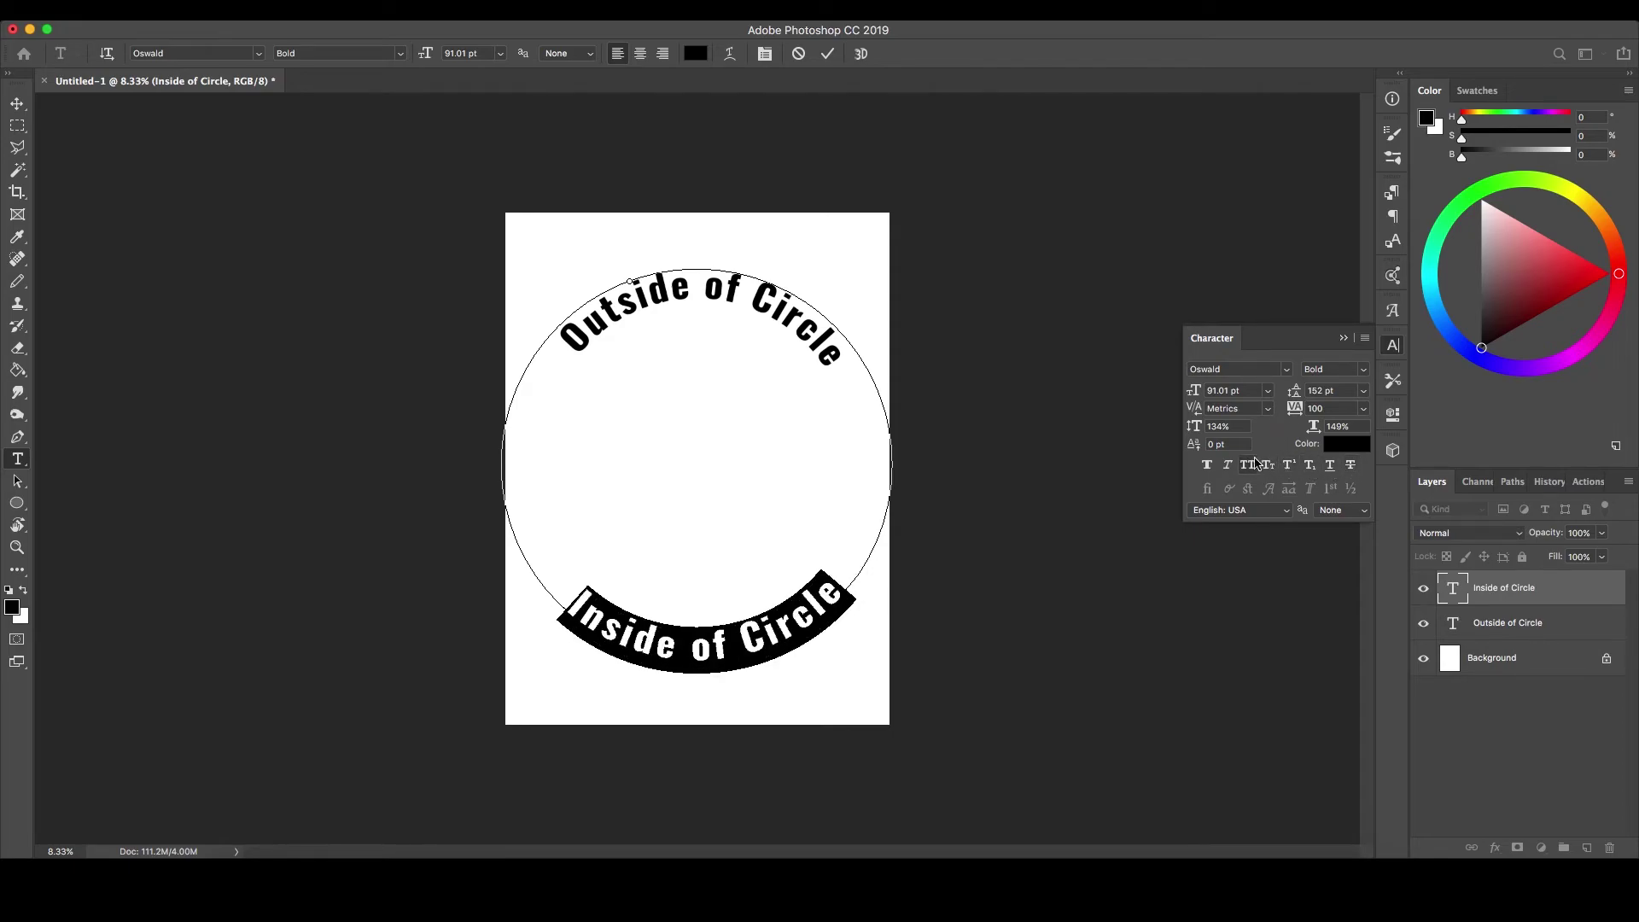
{"action": "left_click", "coordinate": [1249, 465]}
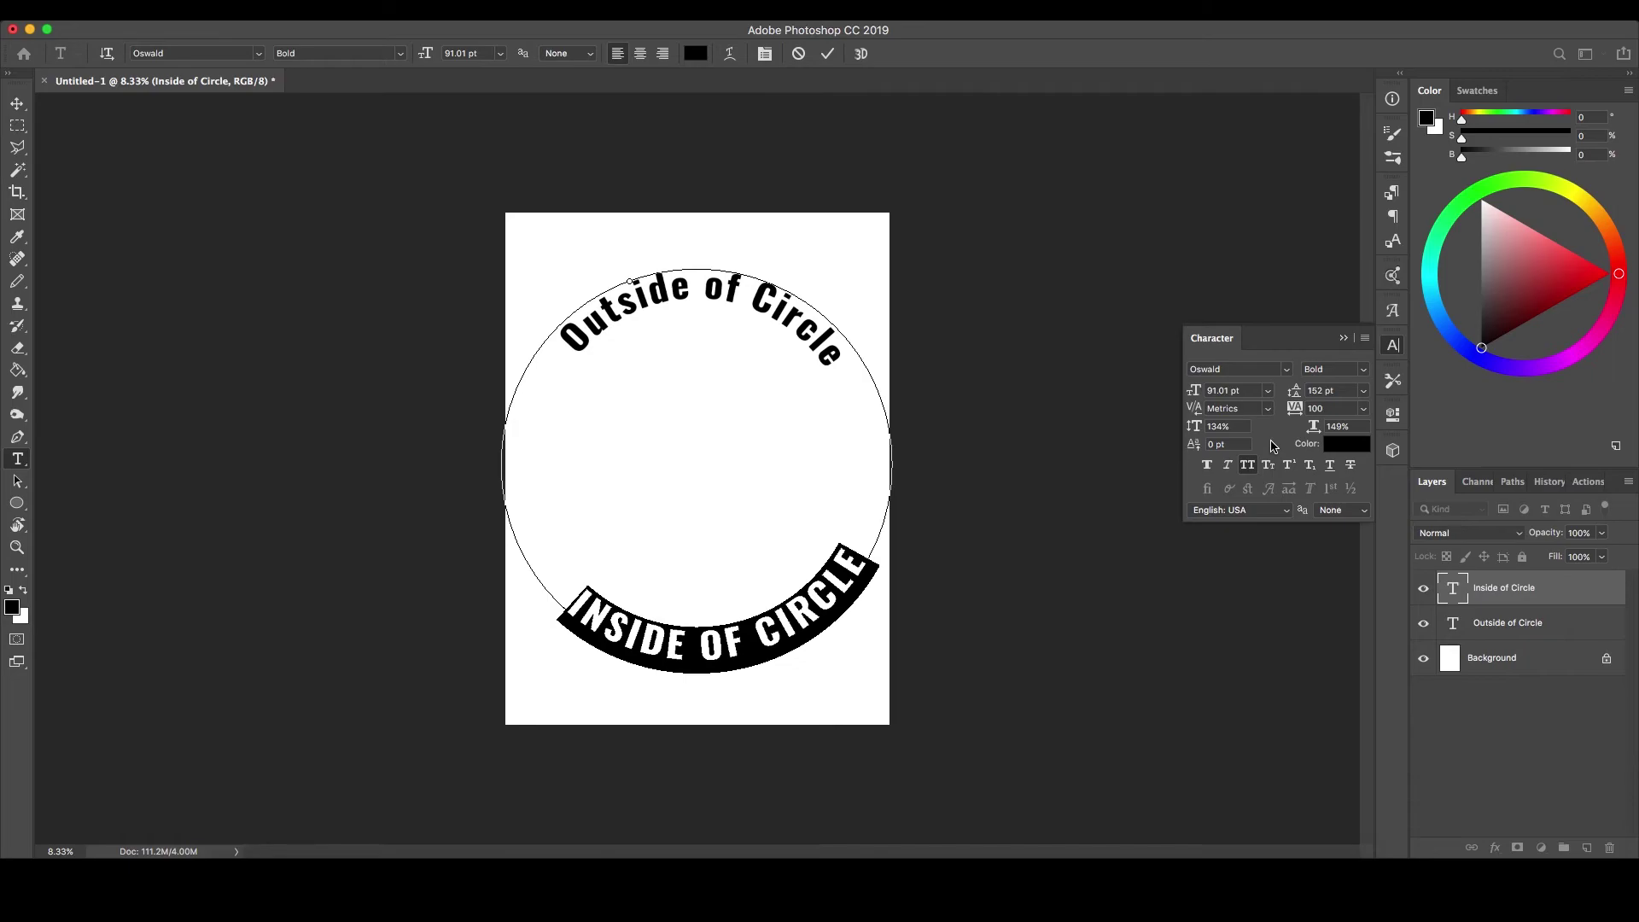
{"action": "left_click", "coordinate": [827, 54]}
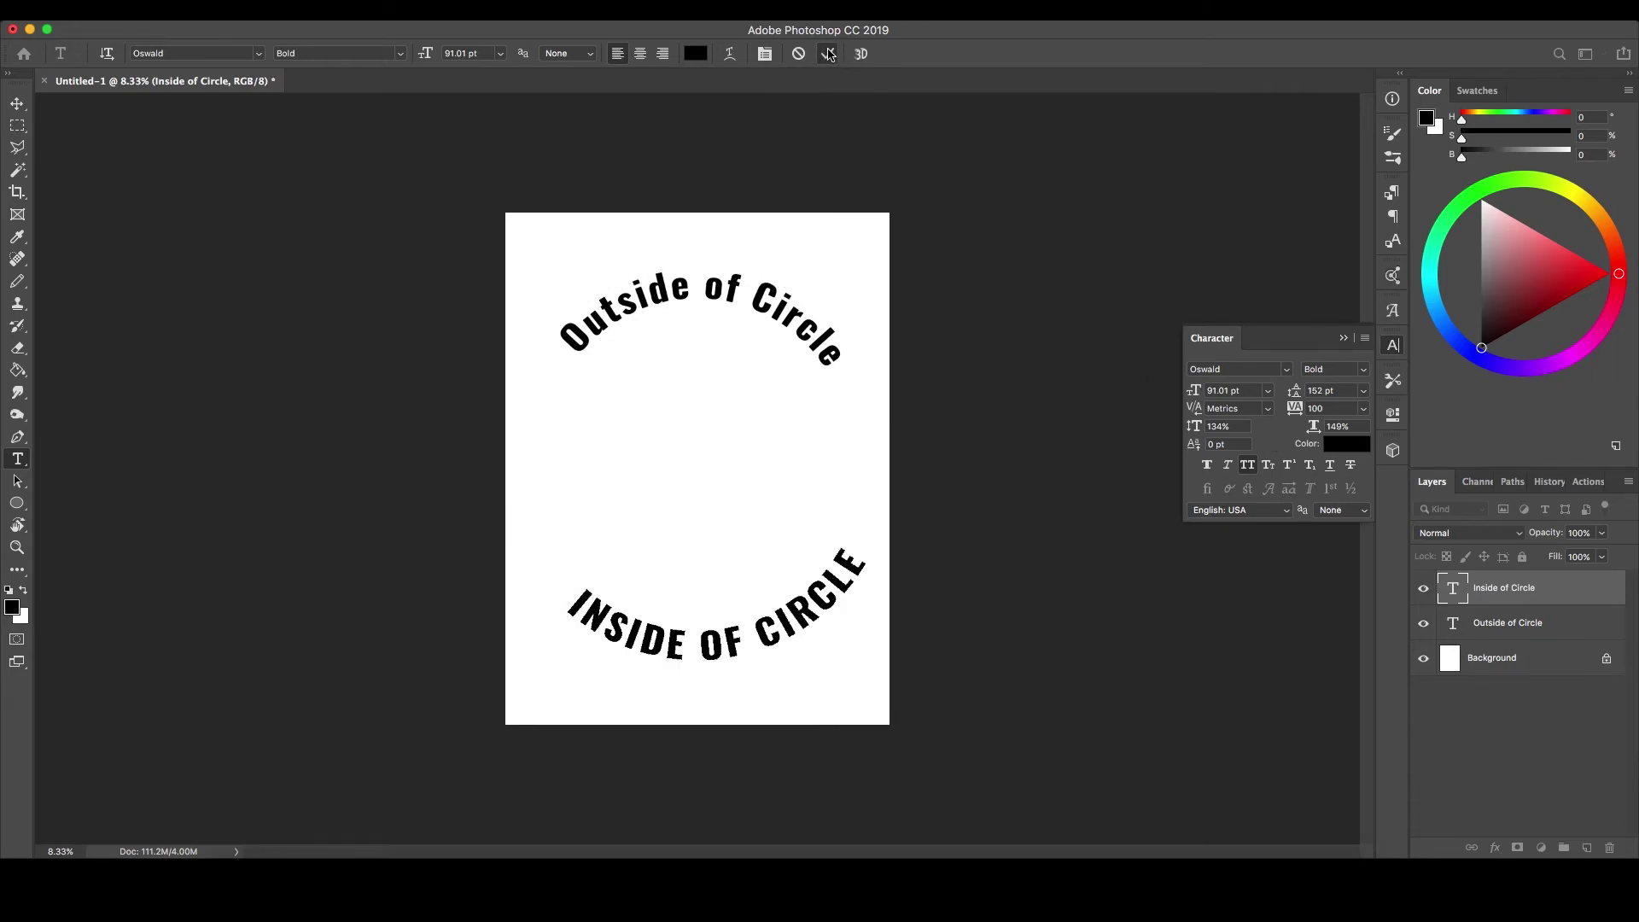
- Add two-line text 'KINGDOM' / 'DISCORD' in the centre of the circle
{"action": "left_click", "coordinate": [1343, 338]}
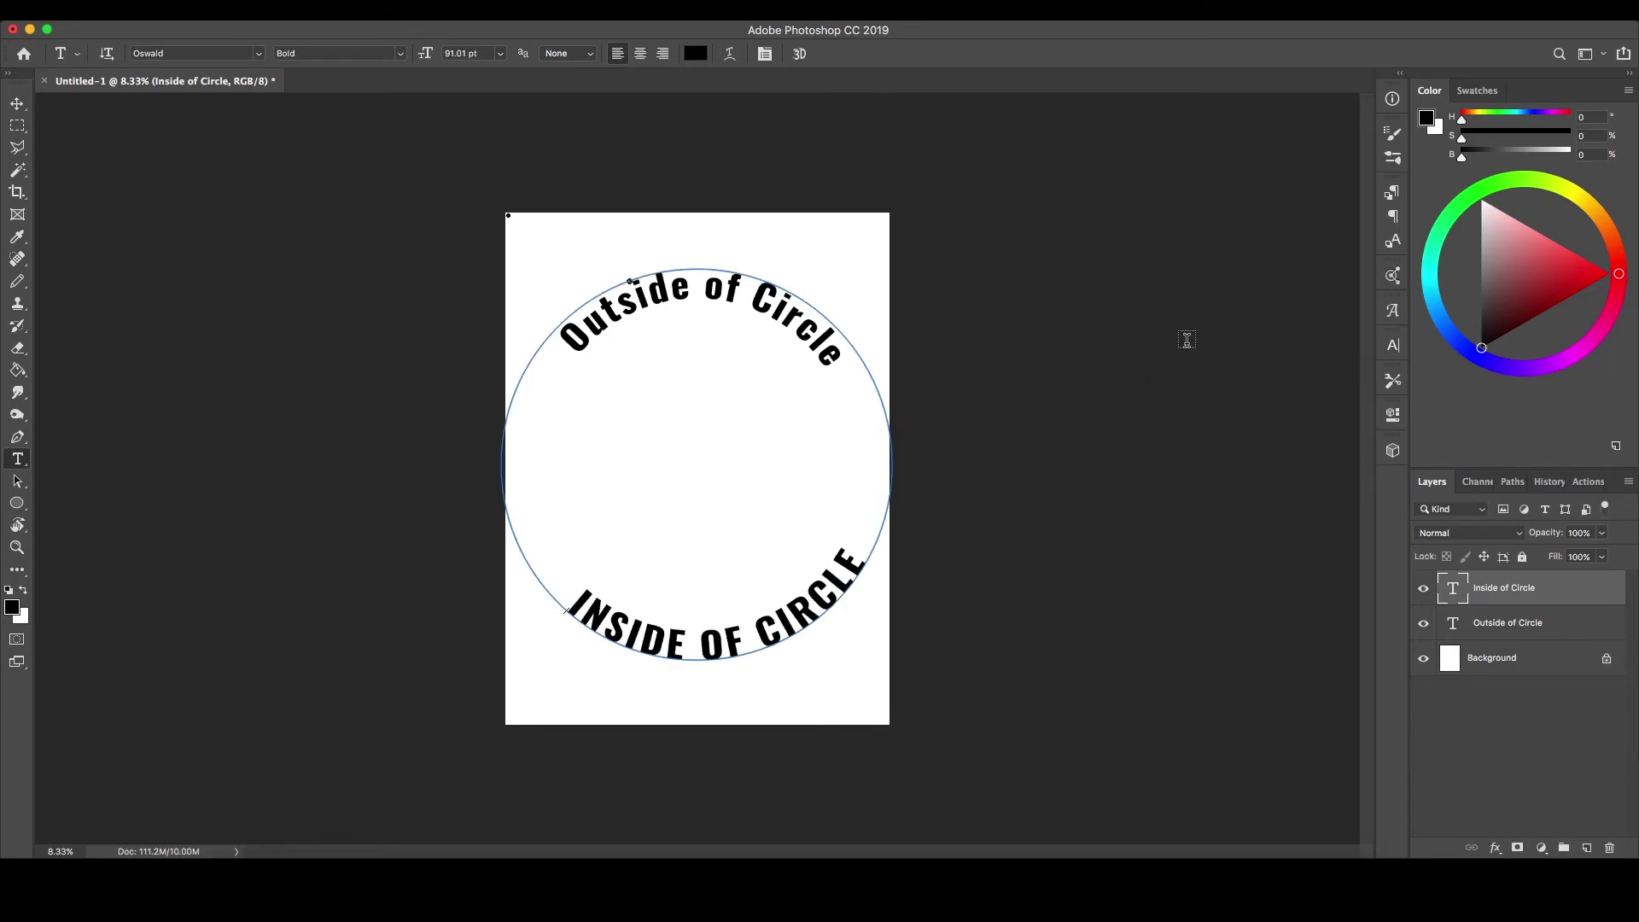
{"action": "left_click", "coordinate": [615, 420]}
{"action": "type", "text": "KINGDOM"}
{"action": "key", "text": "Return"}
{"action": "type", "text": "DISCORD"}
{"action": "key", "text": "ctrl+Return"}
- Move KINGDOM DISCORD to the centre and pull both arced texts closer around it
{"action": "key", "text": "v"}
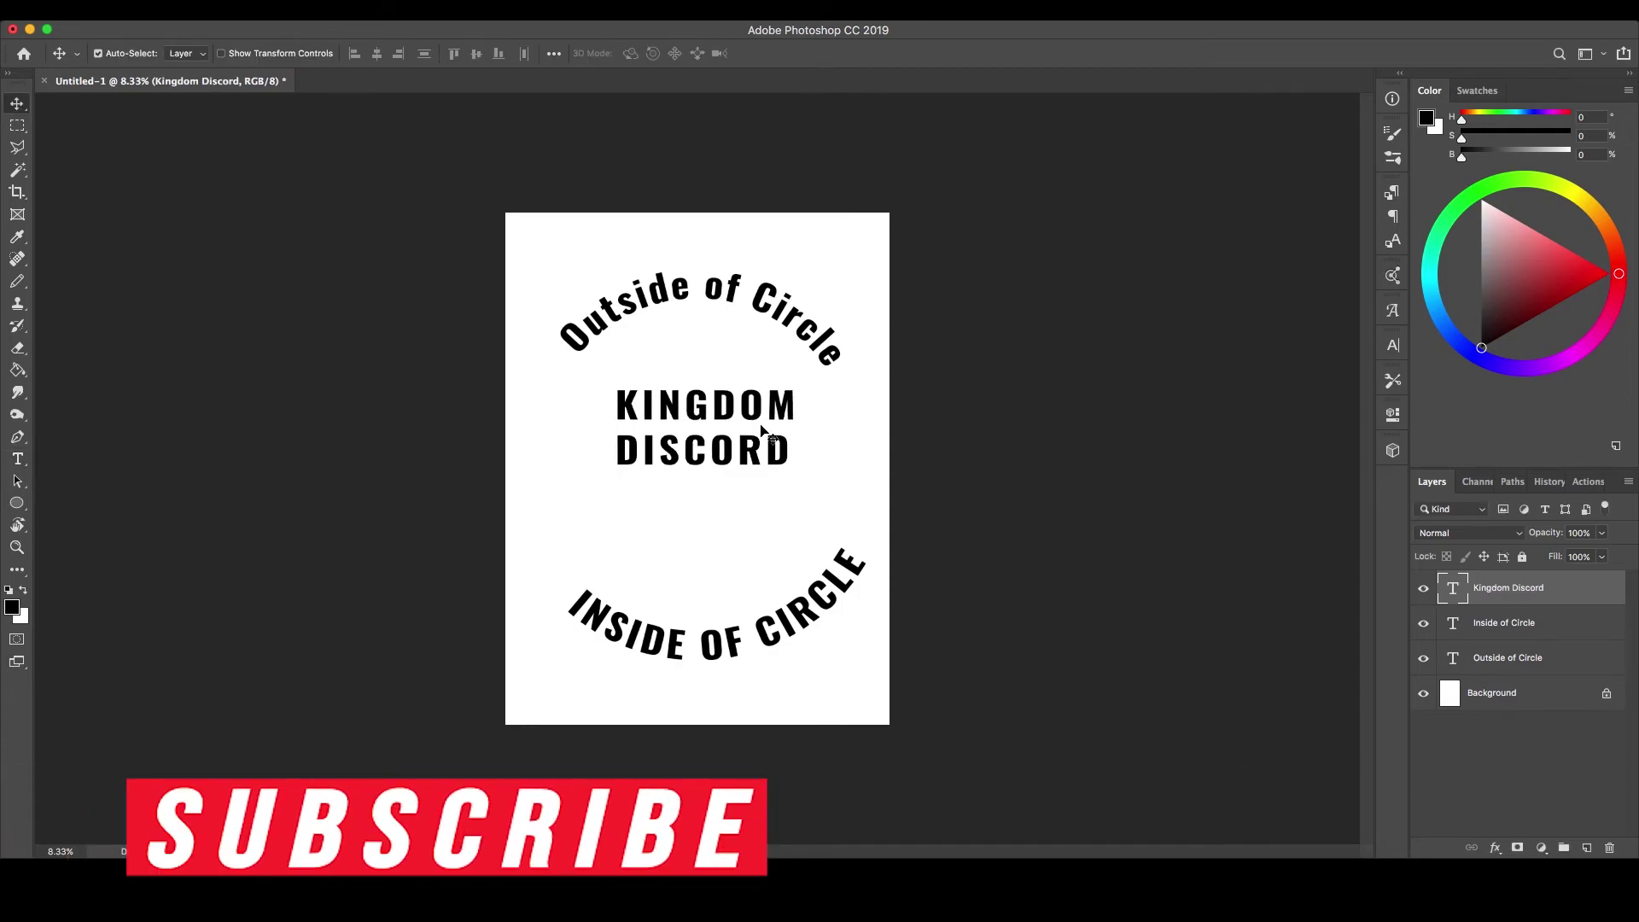
{"action": "left_click_drag", "start_coordinate": [761, 455], "coordinate": [755, 485]}
{"action": "left_click_drag", "start_coordinate": [727, 660], "coordinate": [696, 622]}
{"action": "key", "text": "a"}
{"action": "mouse_move", "coordinate": [534, 520]}
{"action": "left_mouse_down"}
{"action": "mouse_move", "coordinate": [542, 501]}
{"action": "mouse_move", "coordinate": [560, 523]}
{"action": "left_mouse_up"}
{"action": "left_click_drag", "start_coordinate": [574, 354], "coordinate": [564, 431]}
- Draw an arrow custom shape across the centre text
{"action": "right_click", "coordinate": [17, 503]}
{"action": "left_click", "coordinate": [103, 582]}
{"action": "left_click", "coordinate": [678, 53]}
{"action": "left_click_drag", "start_coordinate": [524, 453], "coordinate": [879, 457]}
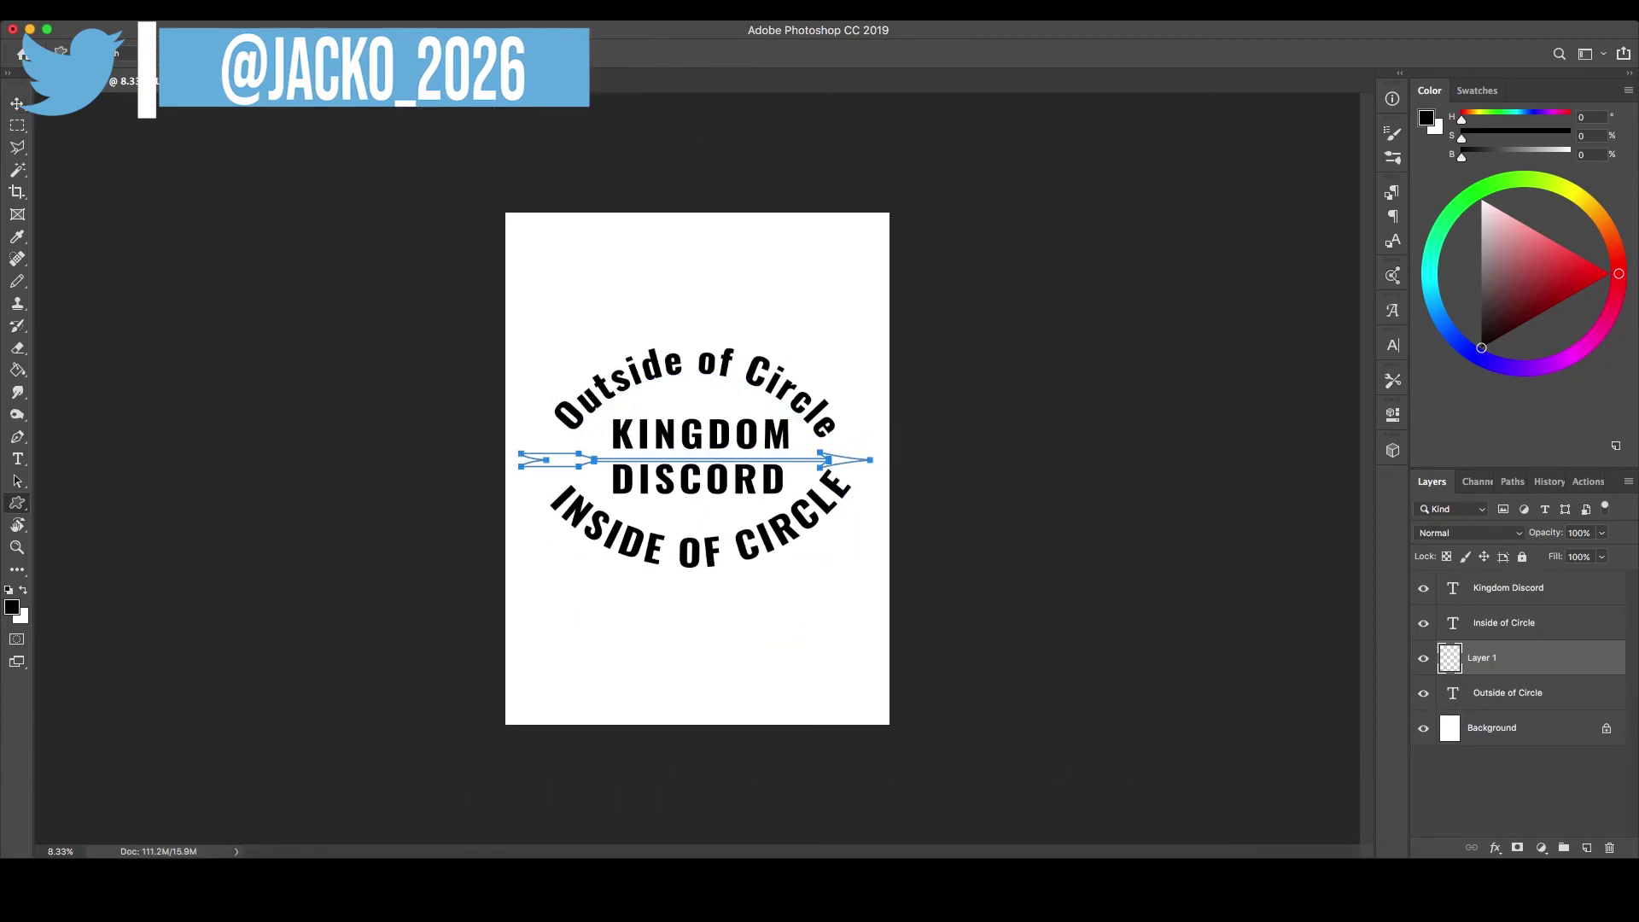
{"action": "left_click_drag", "start_coordinate": [515, 455], "coordinate": [887, 457]}
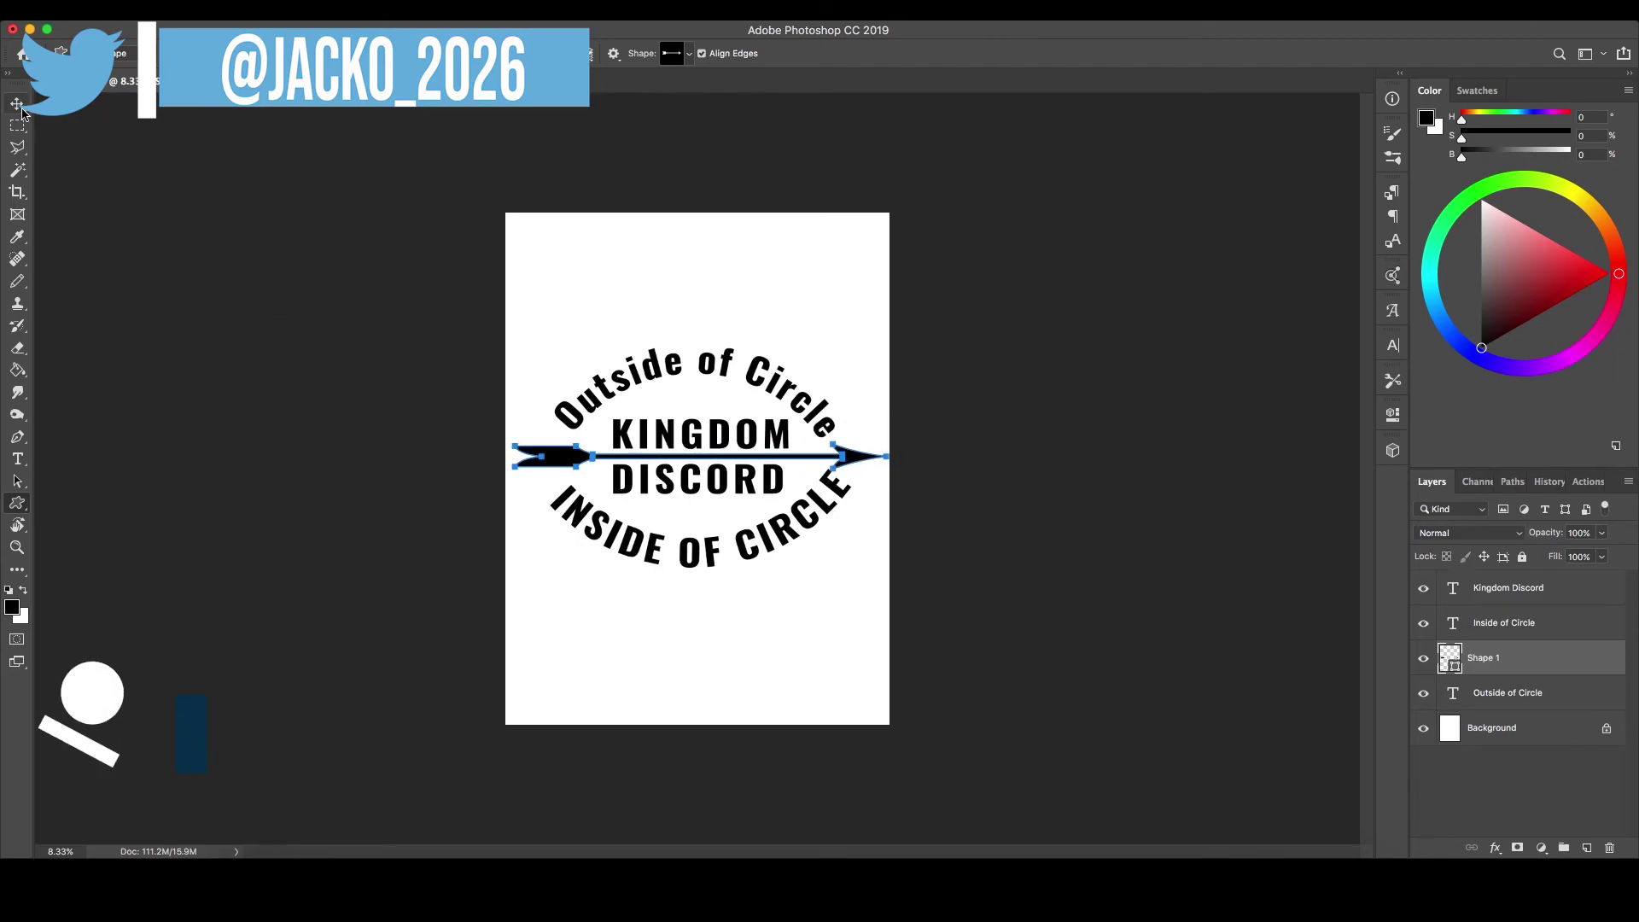
- Add a new layer and draw a rabbit custom shape above KINGDOM
{"action": "key", "text": "v"}
{"action": "left_click", "coordinate": [1586, 848]}
{"action": "key", "text": "u"}
{"action": "left_click", "coordinate": [672, 53]}
{"action": "left_click", "coordinate": [628, 102]}
{"action": "left_click_drag", "start_coordinate": [676, 380], "coordinate": [724, 418]}
{"action": "left_click", "coordinate": [672, 53]}
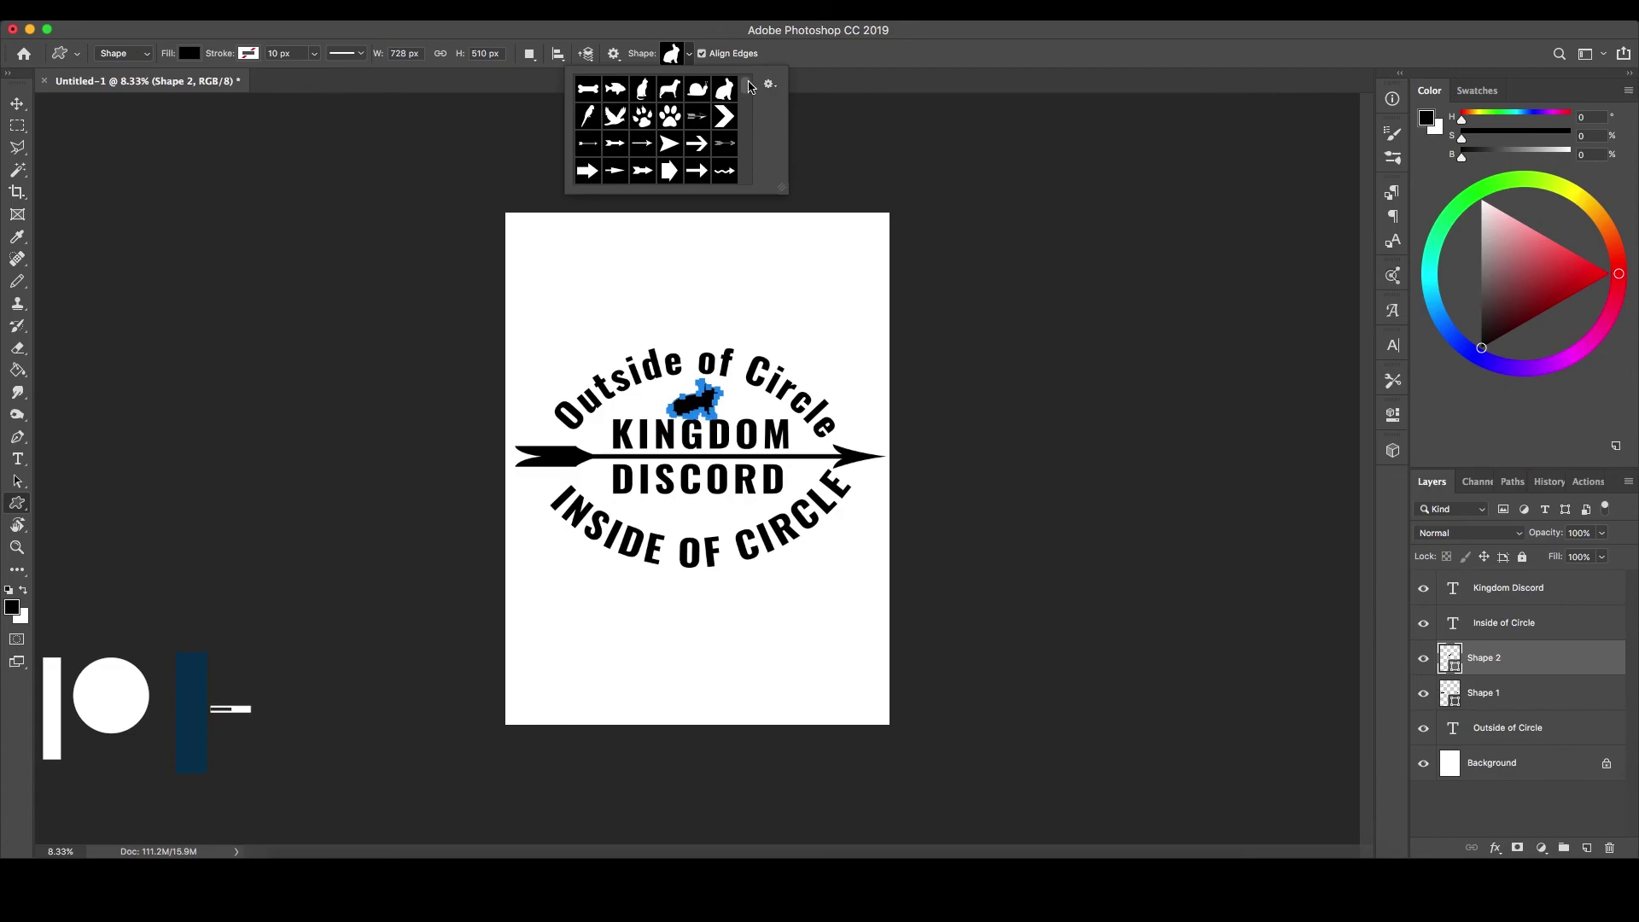
{"action": "left_click_drag", "start_coordinate": [745, 100], "coordinate": [748, 128]}
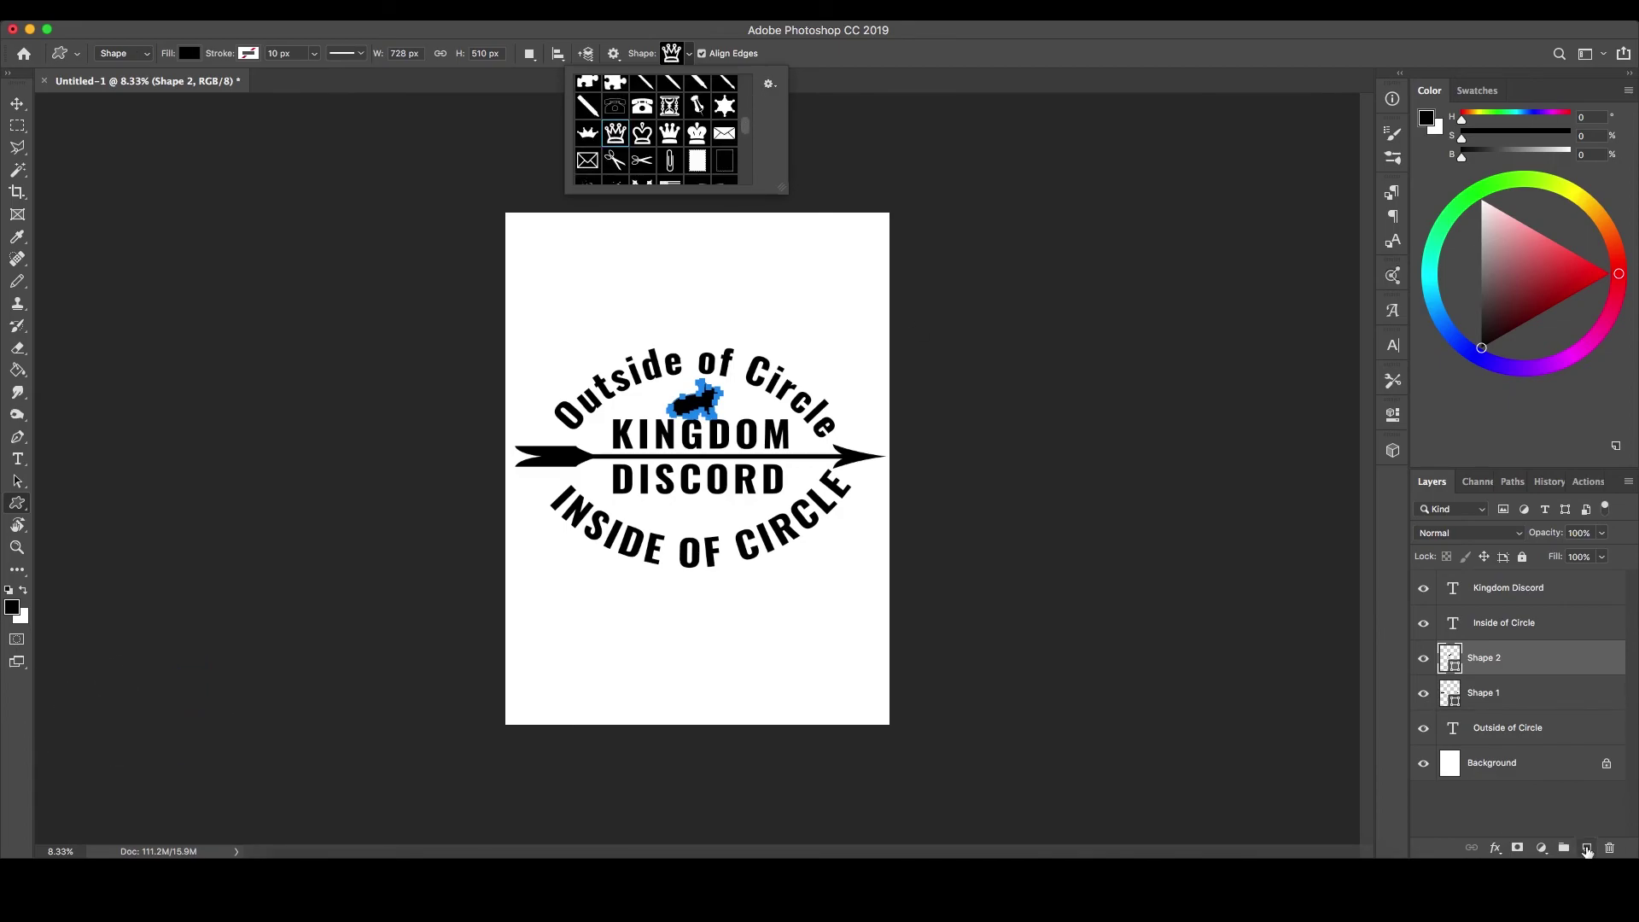